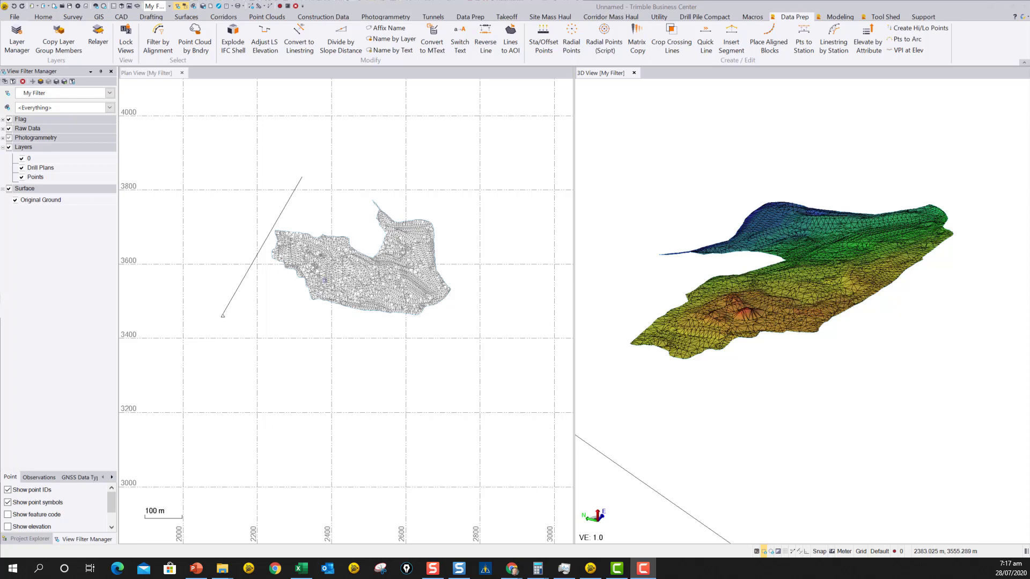
Examine the Original Ground surface and the small triangle with its slanted line west of it in the plan view.
scroll(347, 289, "up", 2)
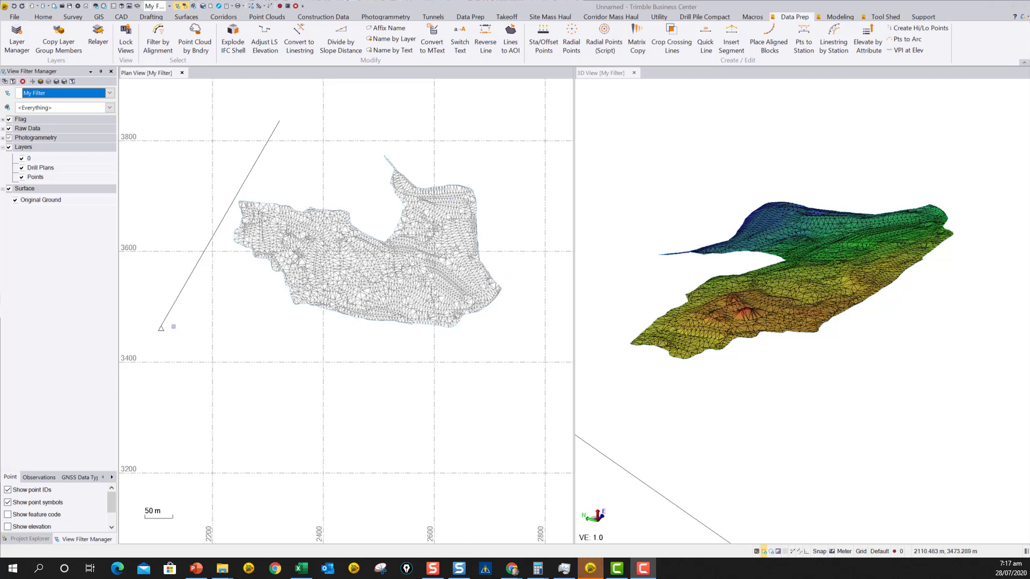
scroll(172, 327, "up", 3)
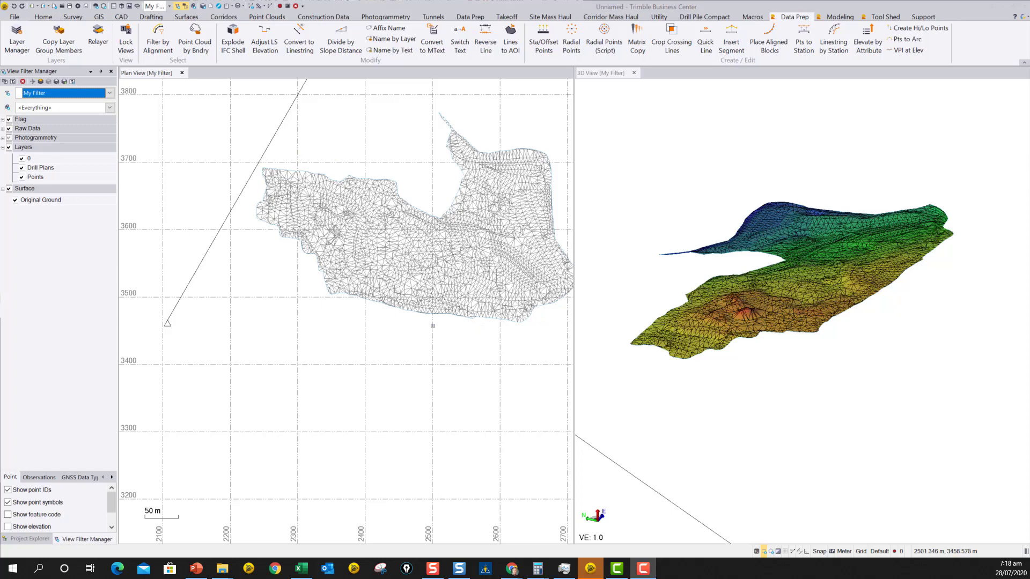
scroll(433, 325, "down", 1)
middle_click_drag(433, 325, 395, 312)
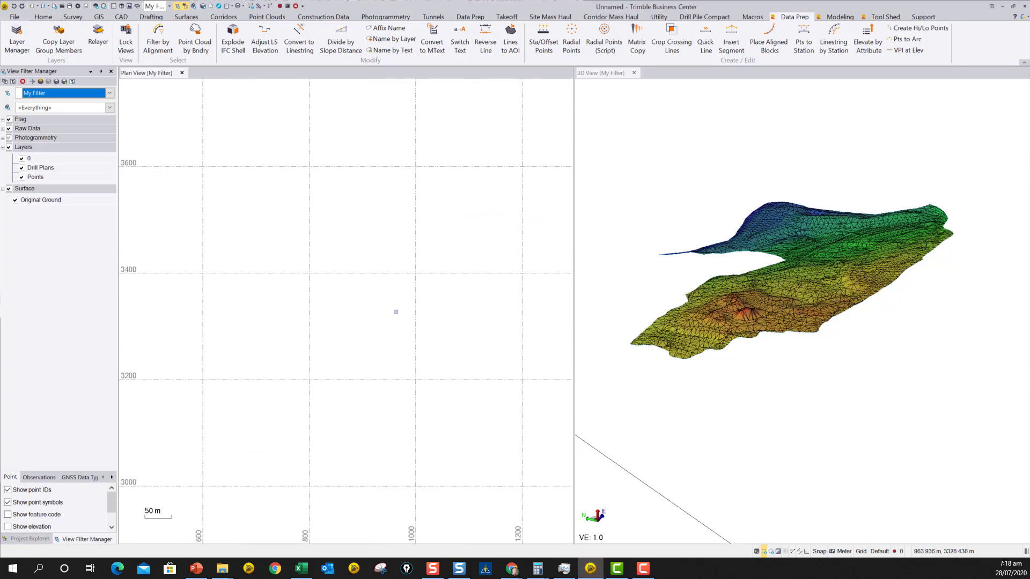
scroll(396, 311, "up", 2)
middle_click(401, 303)
middle_click(401, 303)
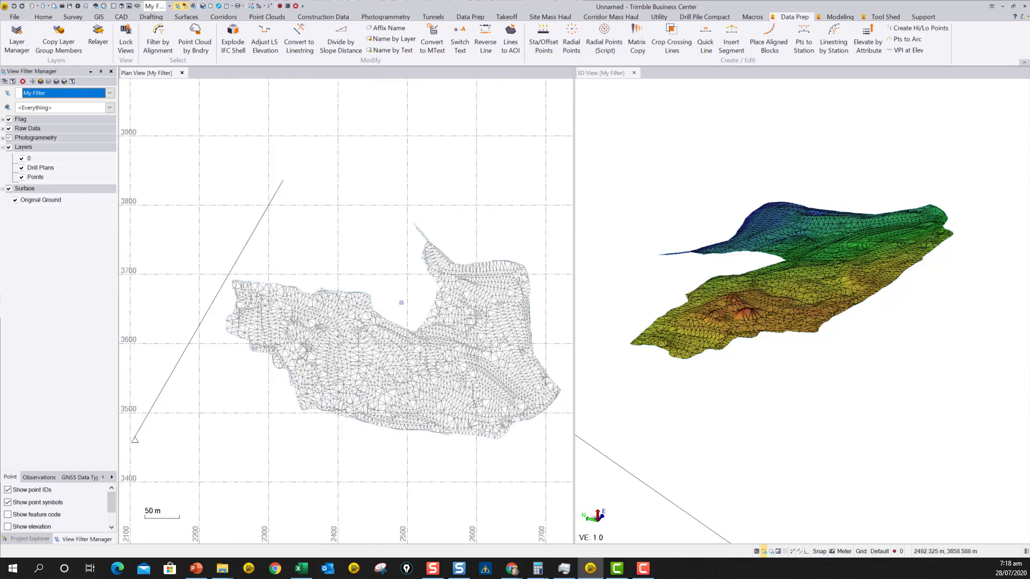
middle_click_drag(401, 303, 338, 232)
scroll(338, 233, "down", 1)
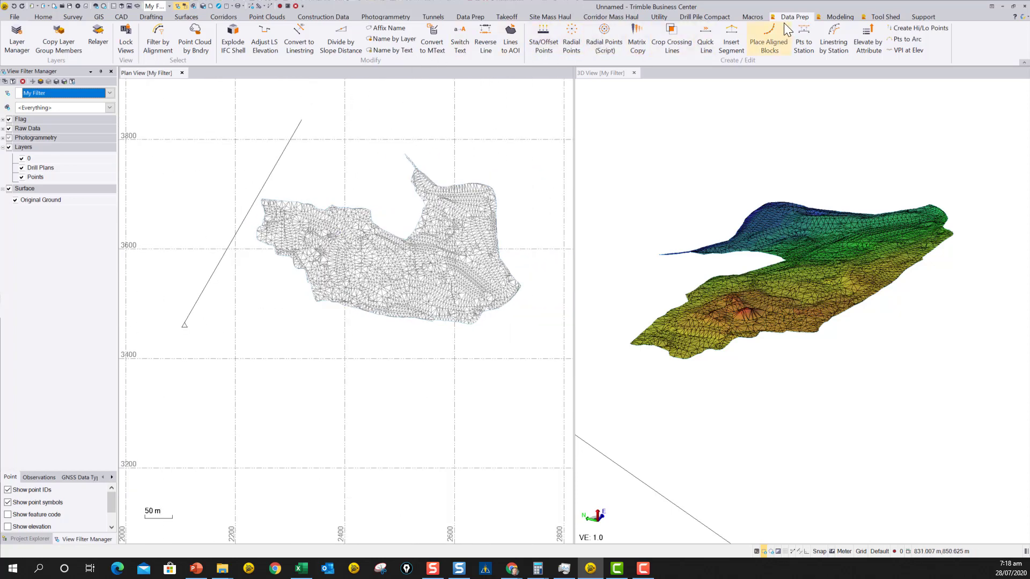
Start a Matrix Copy with the small triangle southwest of the surface as the object to copy.
left_click(638, 32)
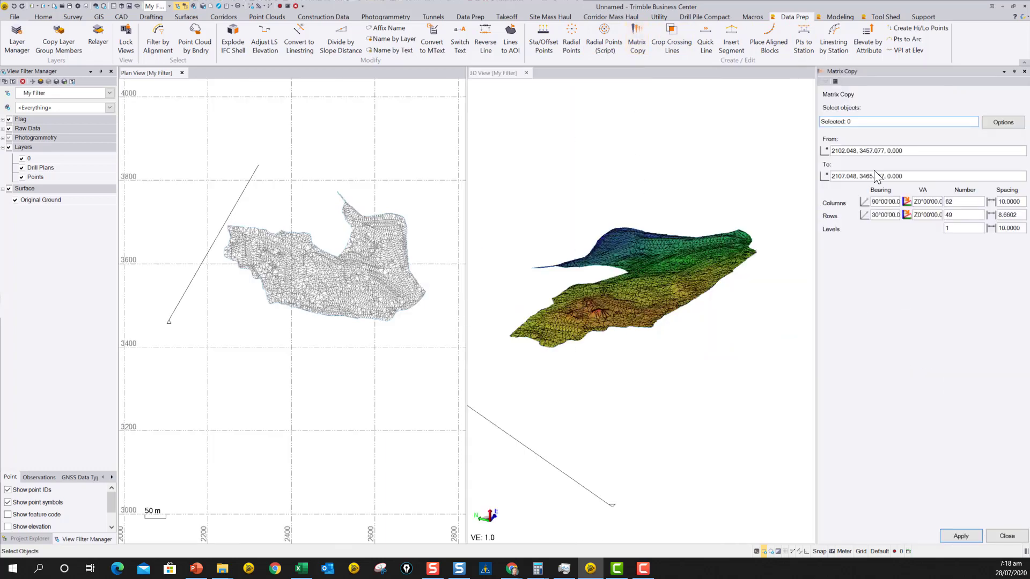
scroll(169, 321, "up", 2)
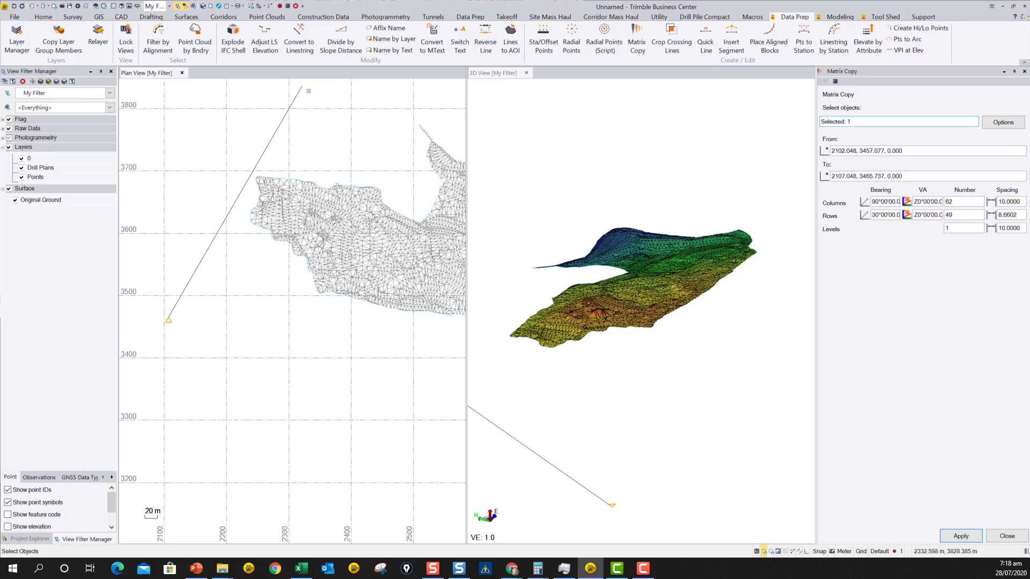
scroll(309, 91, "down", 2)
middle_click_drag(307, 164, 294, 189)
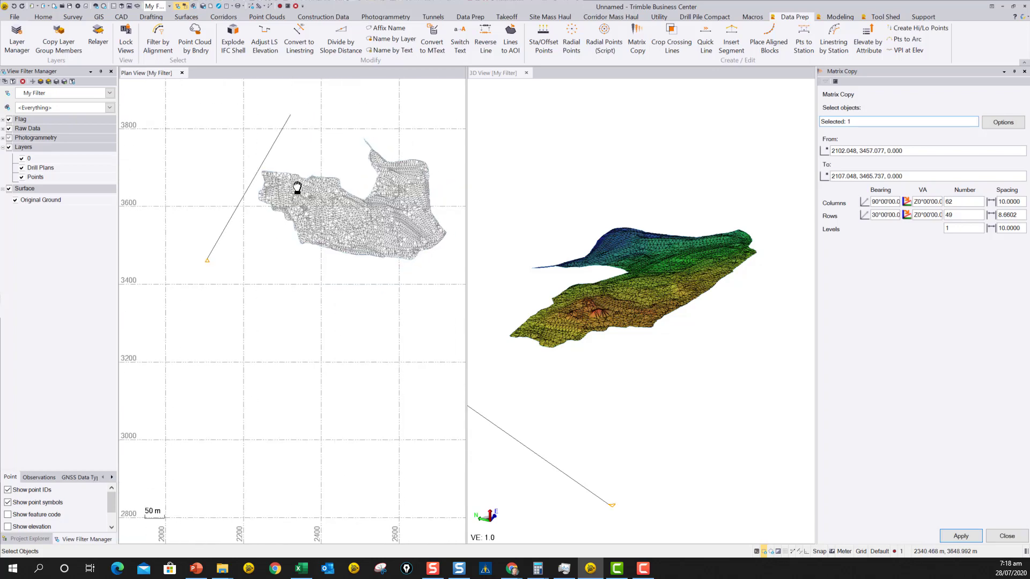
Set the Matrix Copy's From point to the triangle's southwest corner and its To point to the triangle's apex.
left_click(895, 151)
triple_click(895, 150)
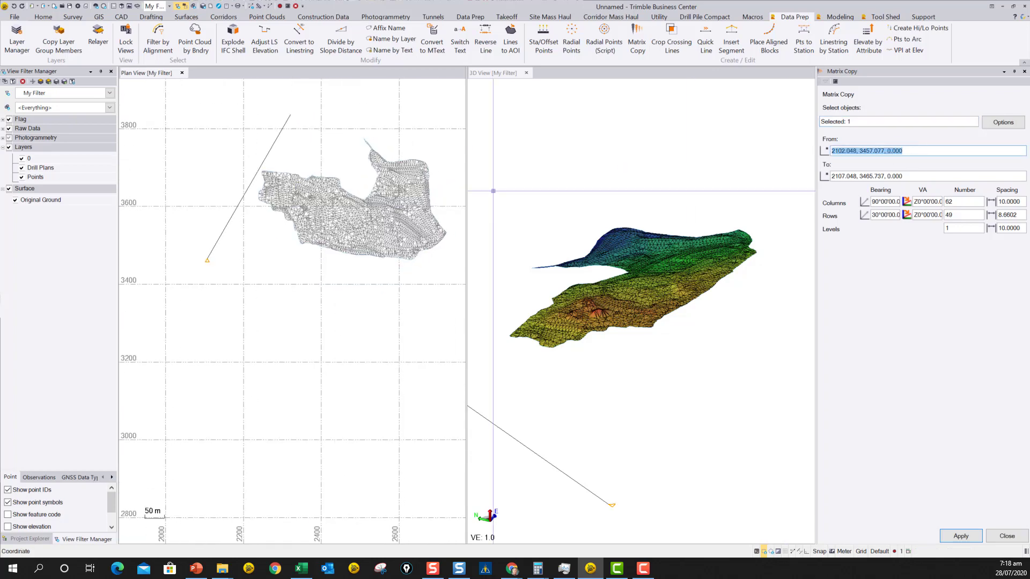
scroll(205, 262, "up", 3)
scroll(233, 251, "up", 3)
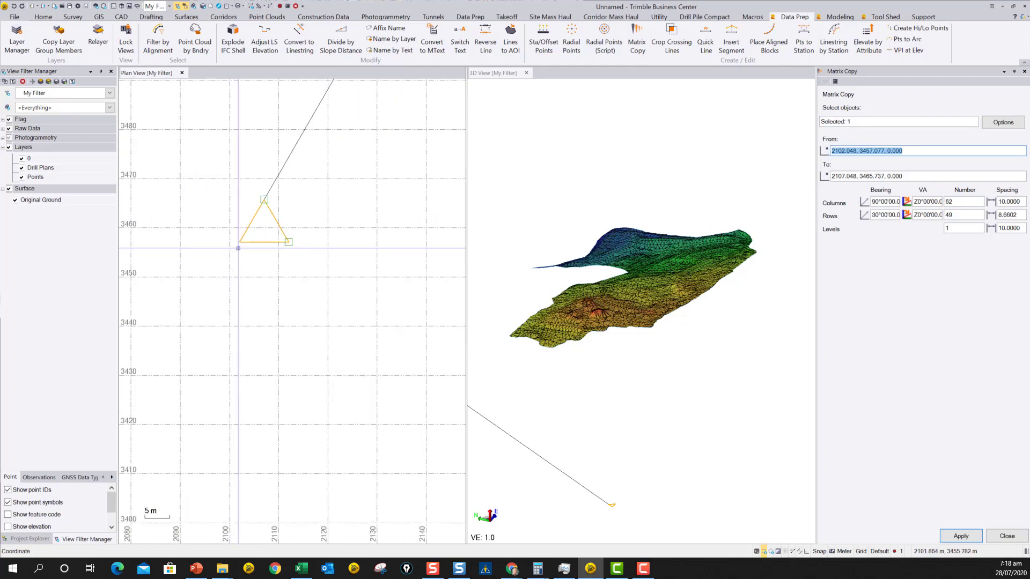
left_click(239, 242)
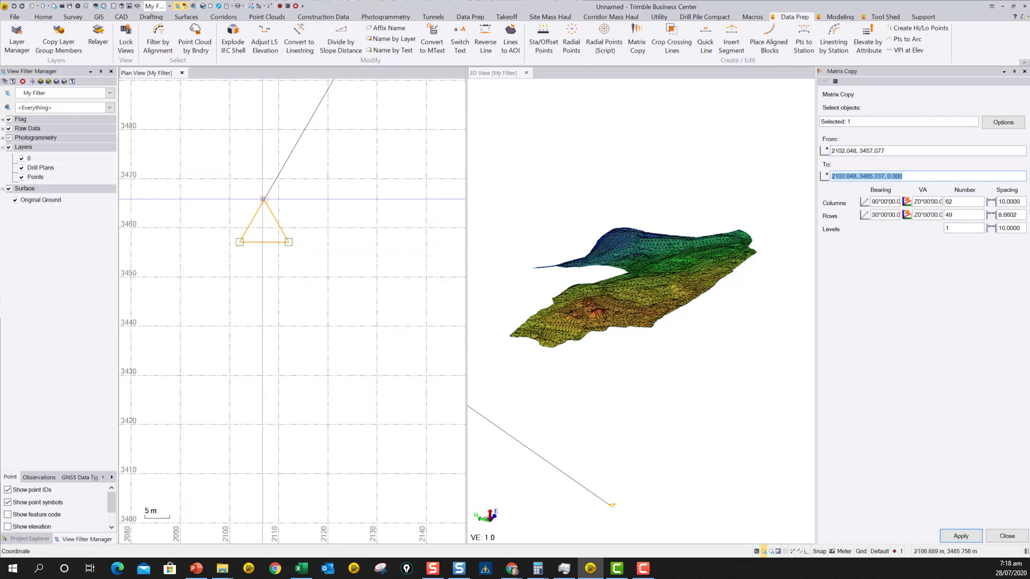
left_click(264, 200)
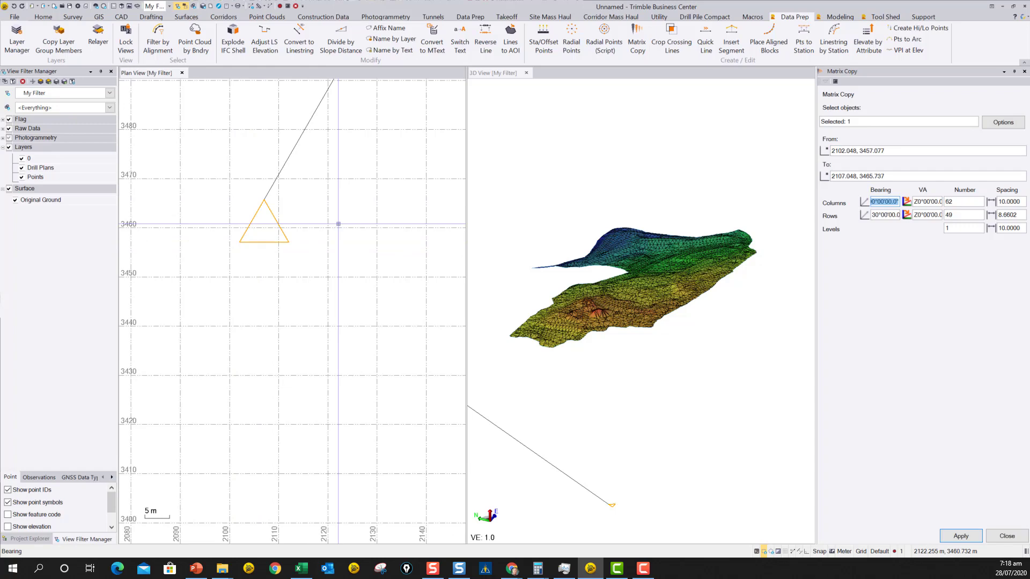
Measure the distance from the triangle's southwest corner due east to just past the surface's eastern edge.
scroll(337, 224, "down", 8)
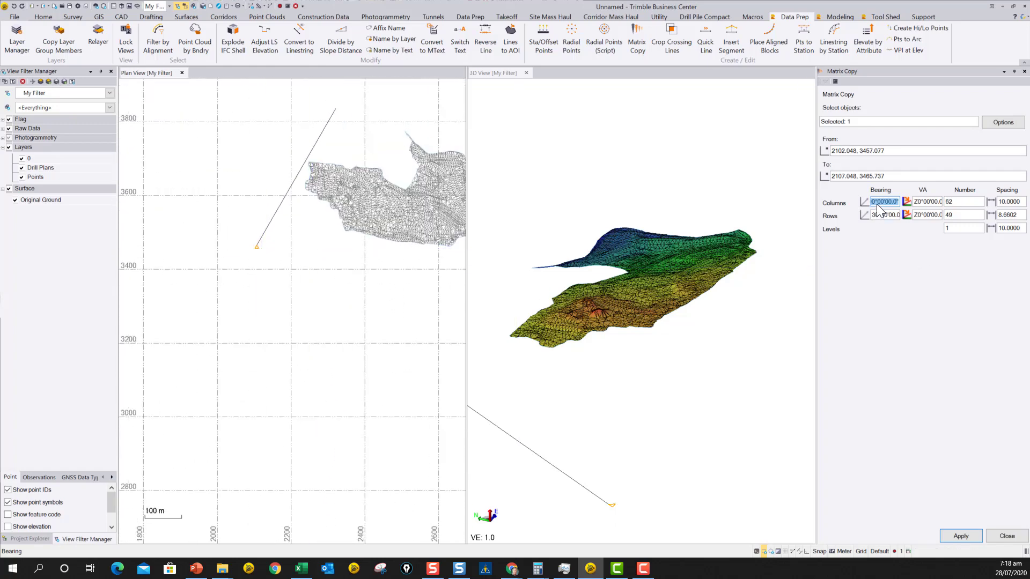
scroll(287, 261, "down", 3)
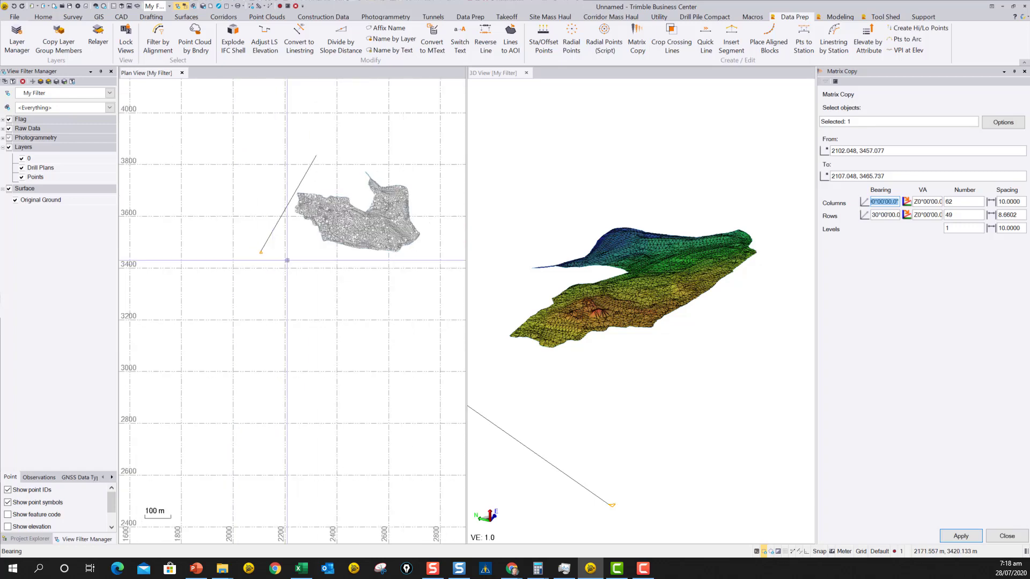
middle_click_drag(287, 261, 228, 272)
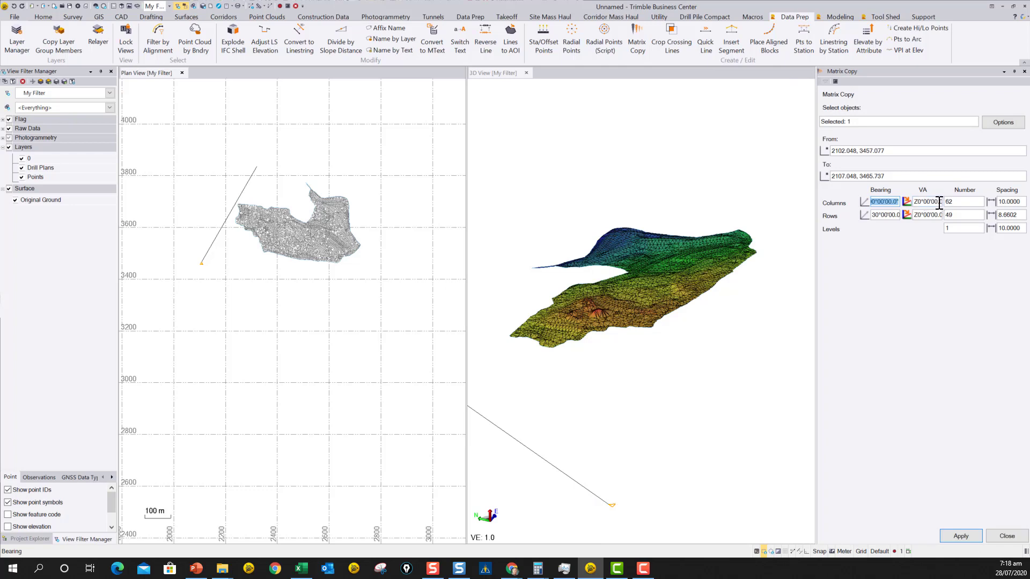
left_click(969, 204)
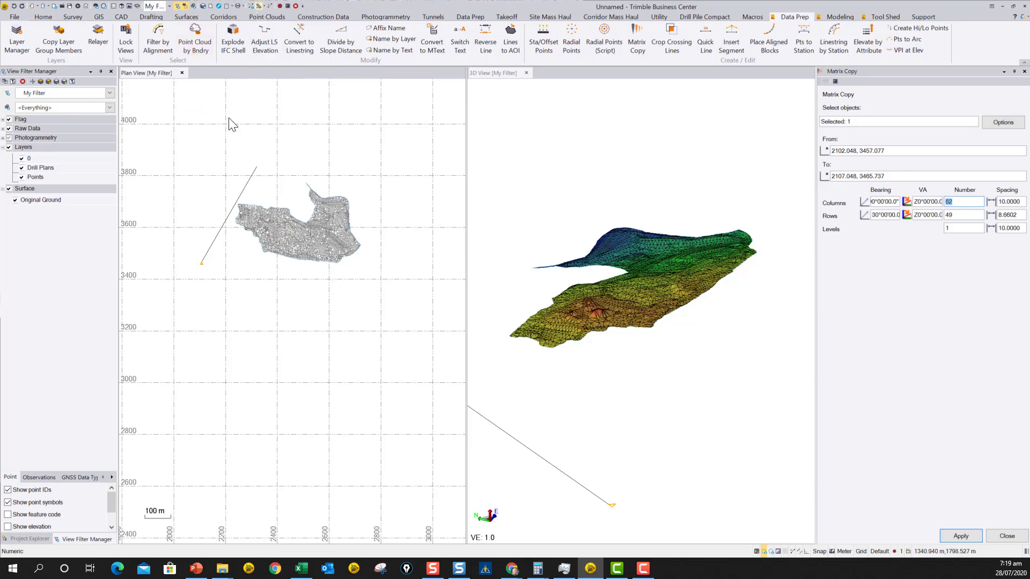
scroll(189, 268, "up", 6)
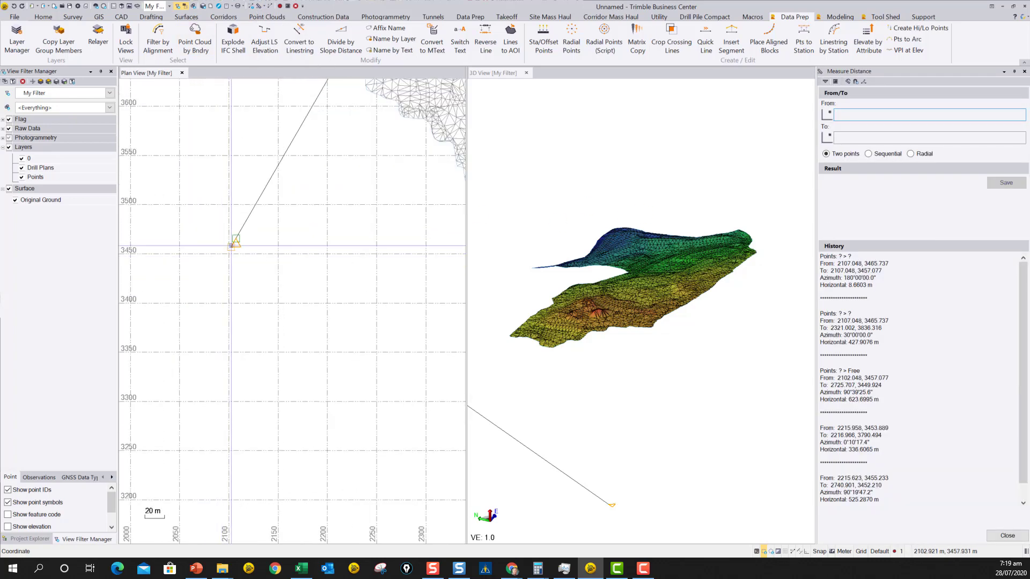
left_click(231, 246)
scroll(231, 252, "down", 8)
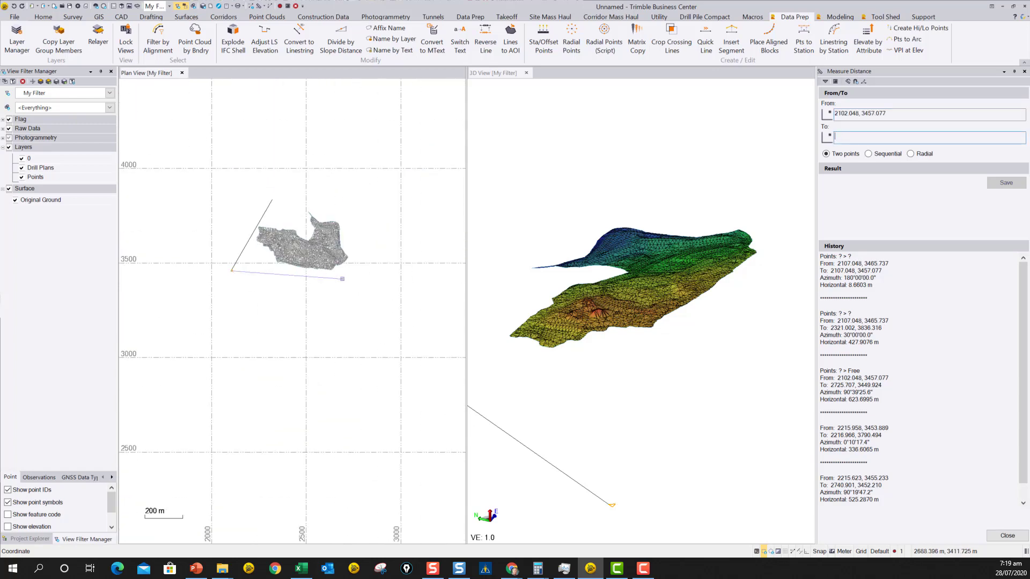
left_click(350, 271)
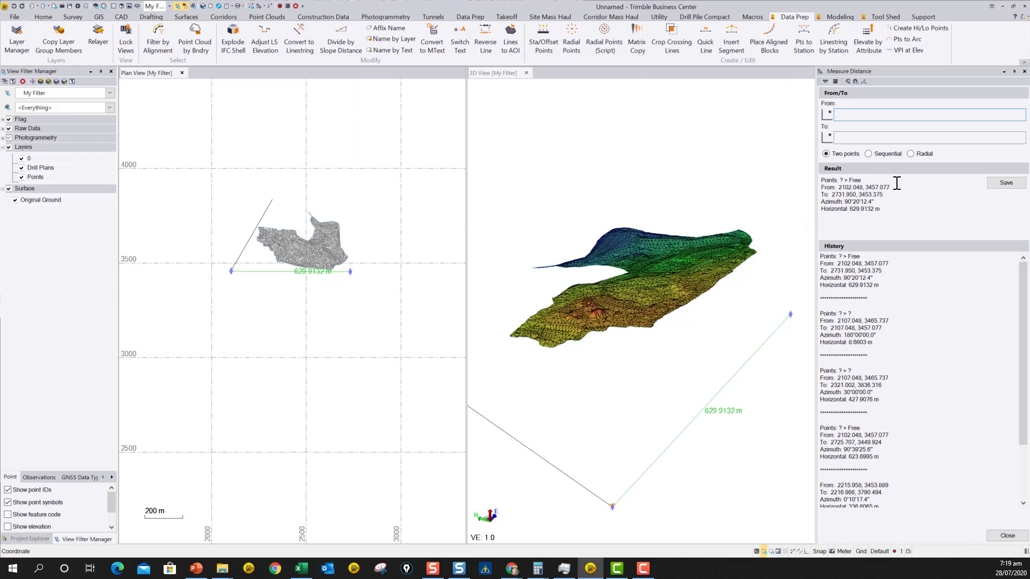
left_click(1007, 536)
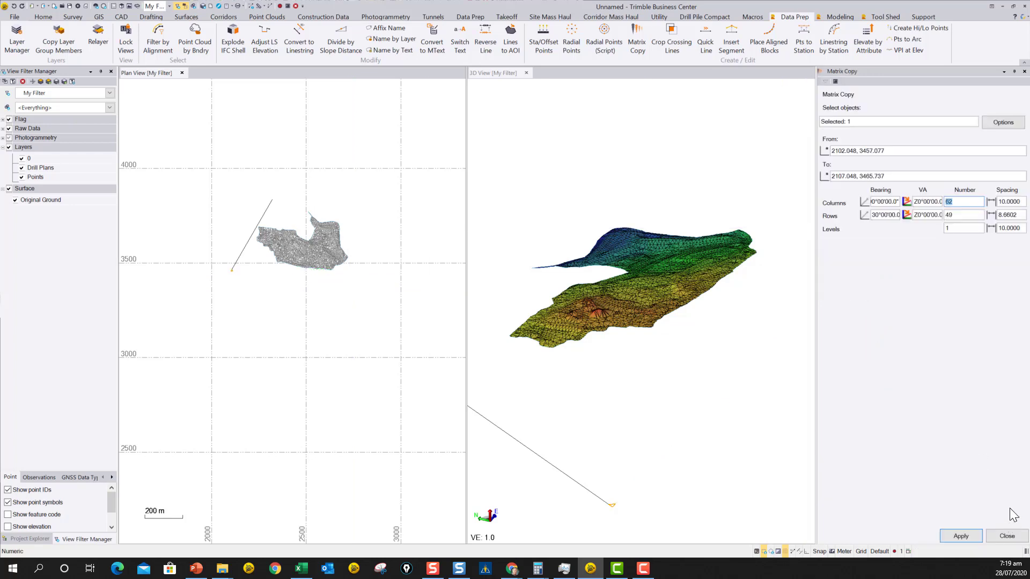
Set the number of columns in the Matrix Copy to 63.
left_click(960, 202)
left_click_drag(960, 202, 921, 204)
key("Tab")
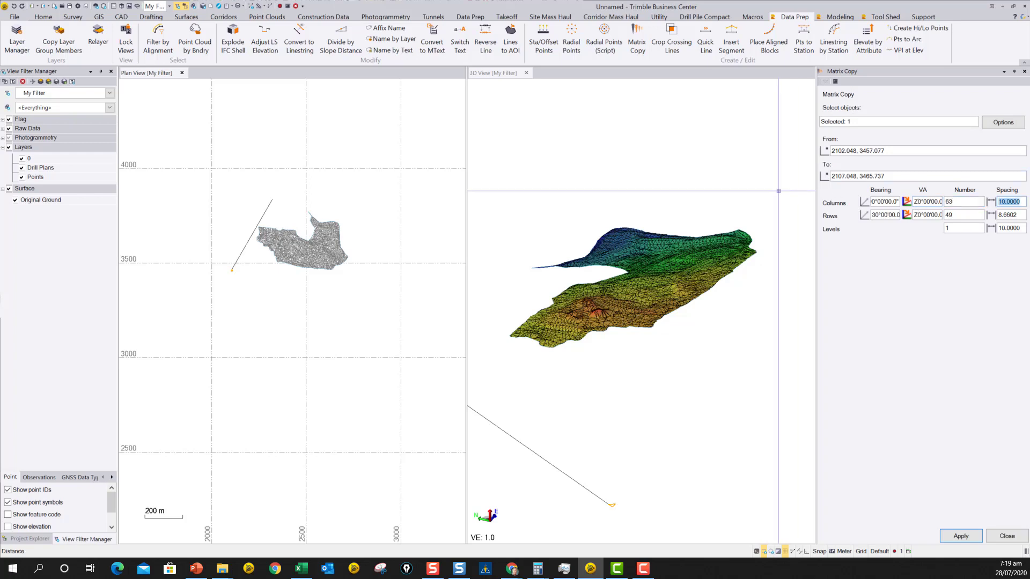
Measure the distance from the triangle's southwest corner to the far northern end of the slanted line.
left_click(880, 214)
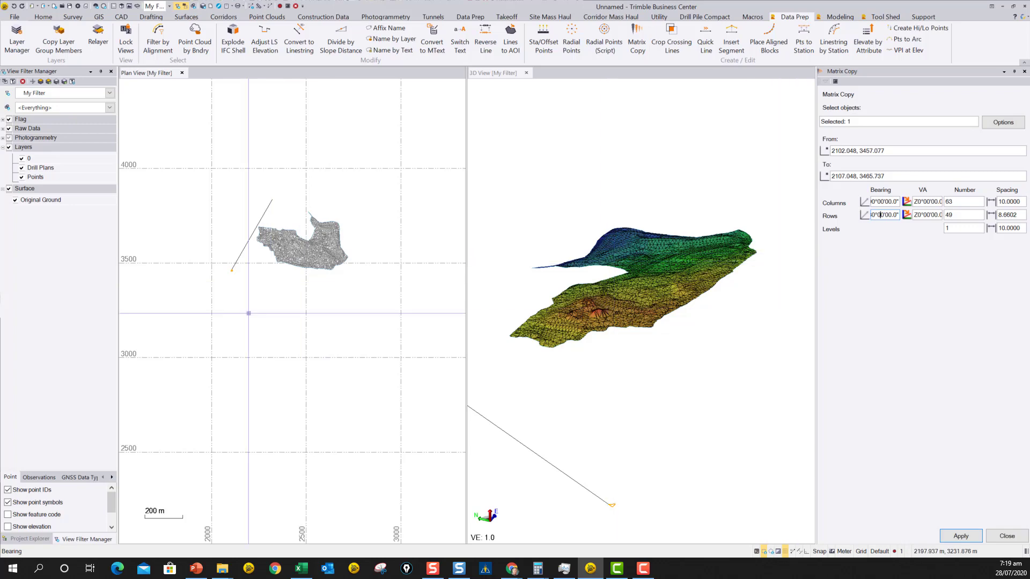
scroll(228, 285, "up", 2)
scroll(228, 268, "up", 1)
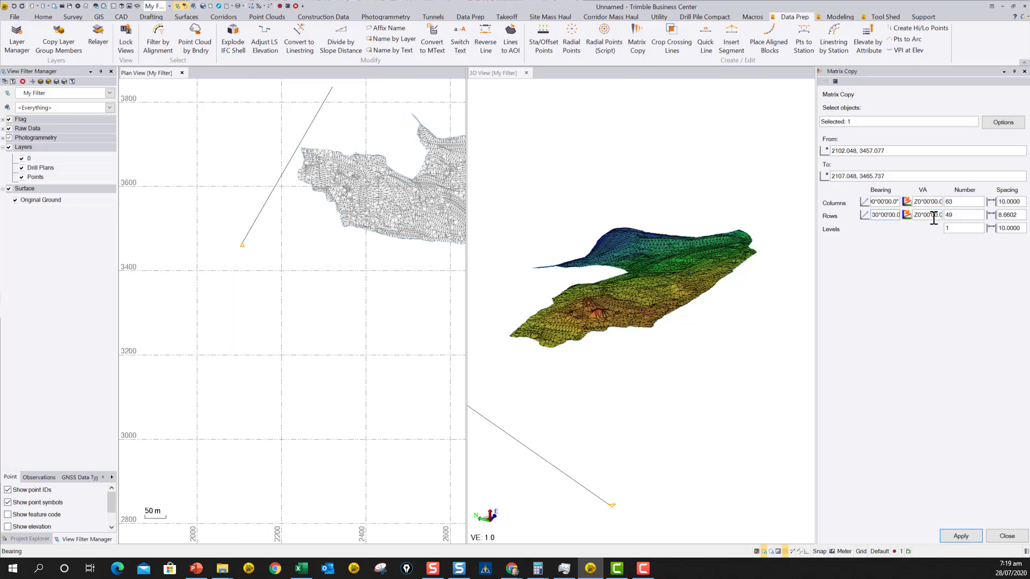
left_click(964, 216)
scroll(289, 230, "down", 2)
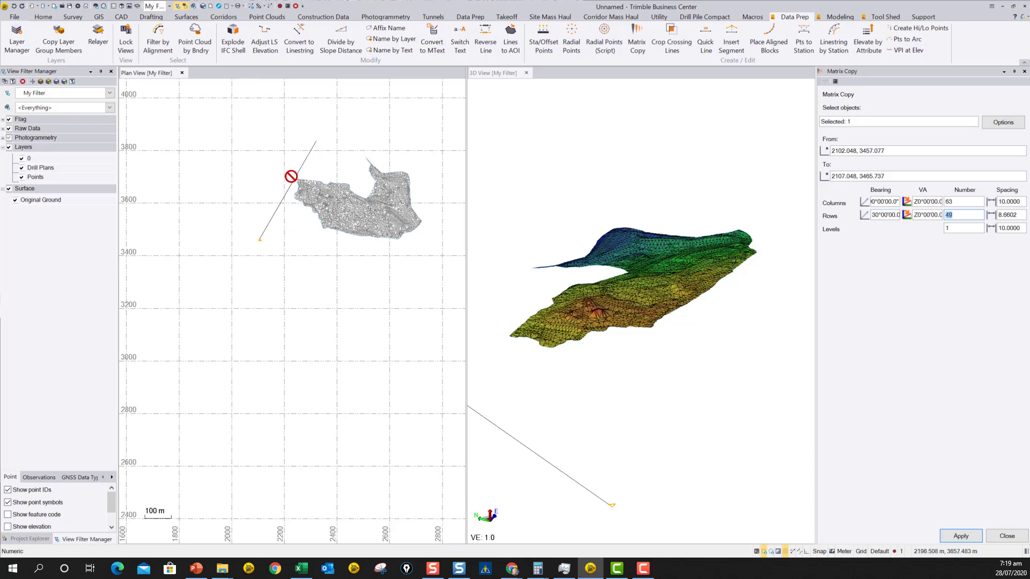
scroll(260, 245, "up", 4)
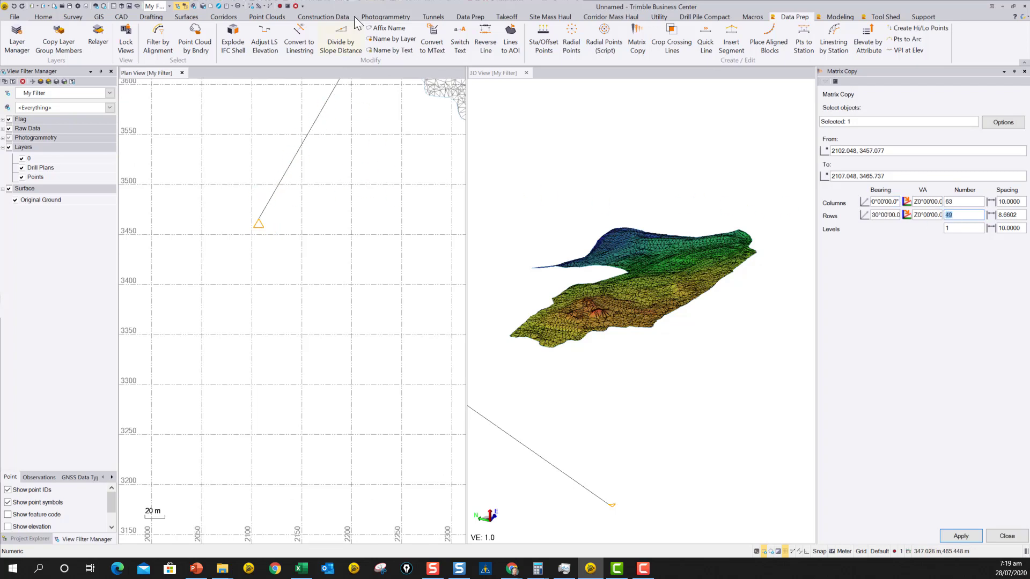
left_click(258, 7)
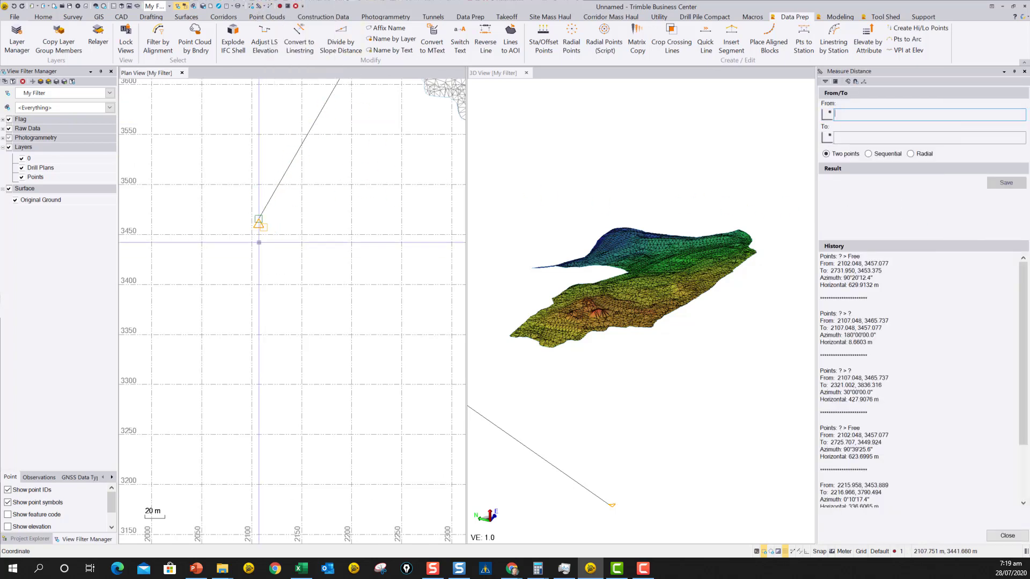
scroll(260, 225, "up", 5)
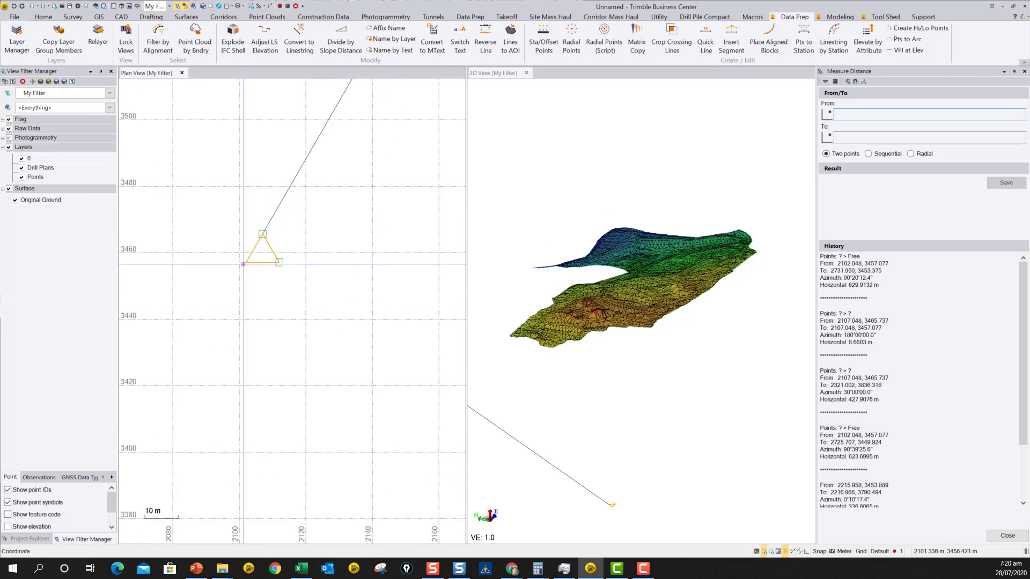
left_click(245, 261)
scroll(245, 260, "down", 5)
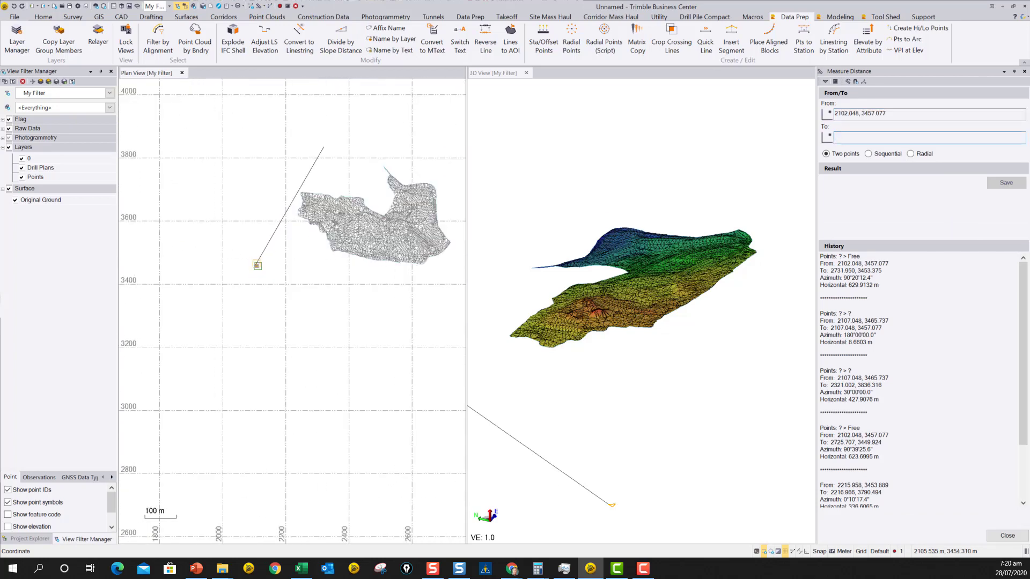
left_click(324, 147)
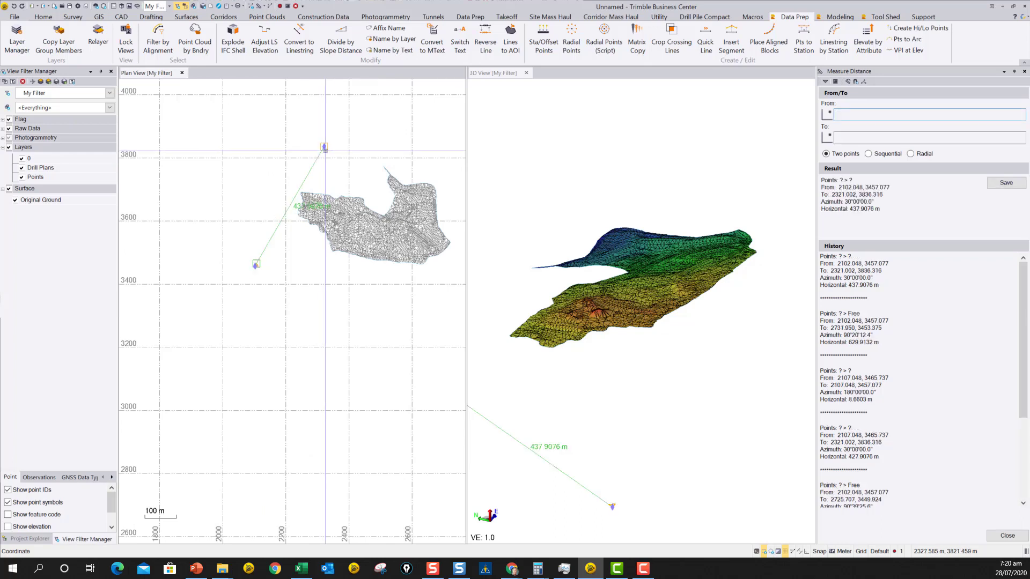
left_click(1008, 537)
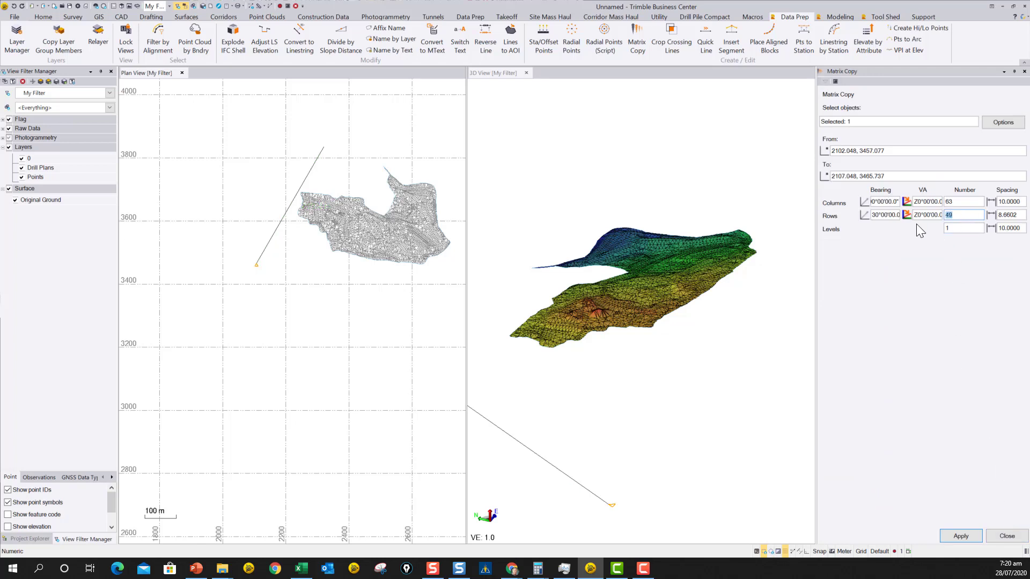
Set the number of rows to 44, adjust the row spacing, and apply the Matrix Copy of the triangle.
type("44")
key("Tab")
type("1")
key("Tab")
left_click(964, 535)
scroll(325, 232, "down", 3)
middle_click_drag(345, 237, 317, 254)
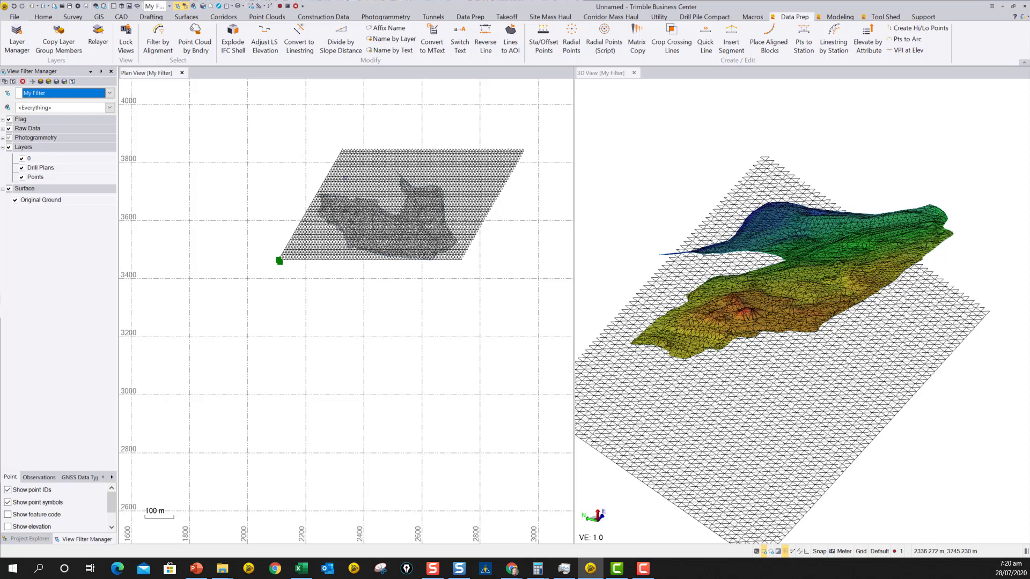
Elevate all objects on layer 0 to the Original Ground surface with Change Elevation.
left_click(470, 17)
left_click(156, 33)
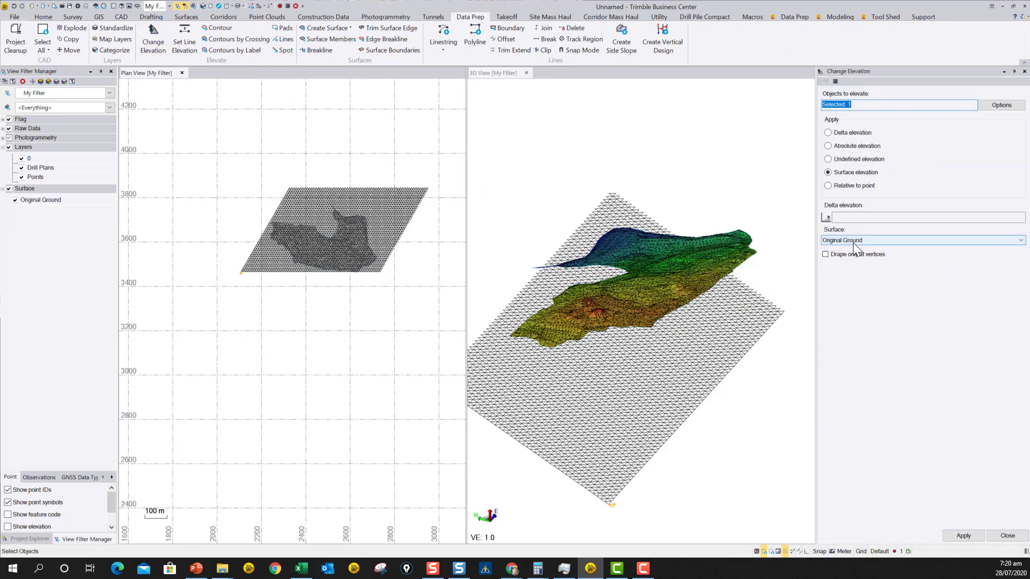
left_click(1001, 105)
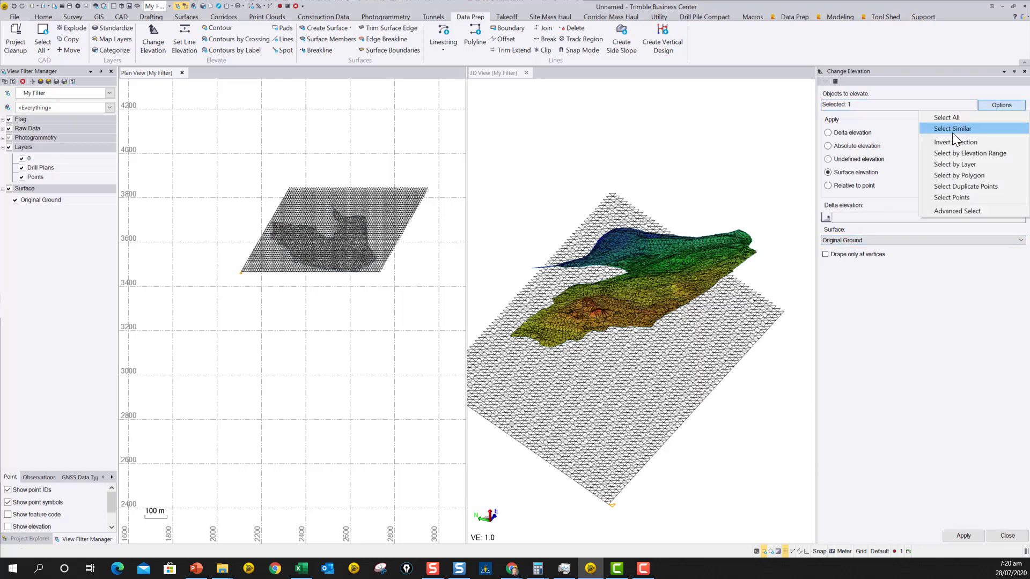
left_click(963, 164)
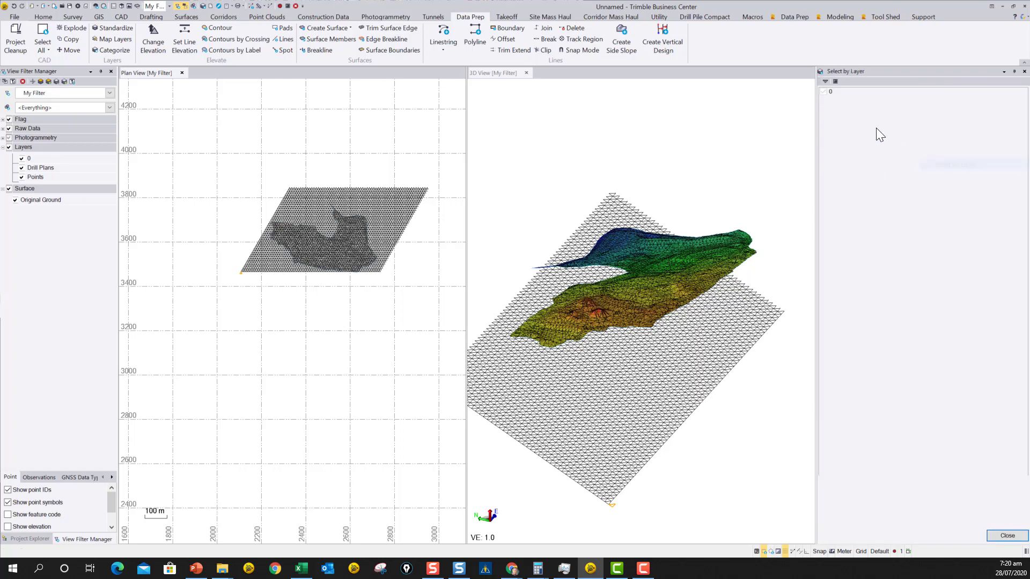
left_click(829, 94)
left_click(822, 92)
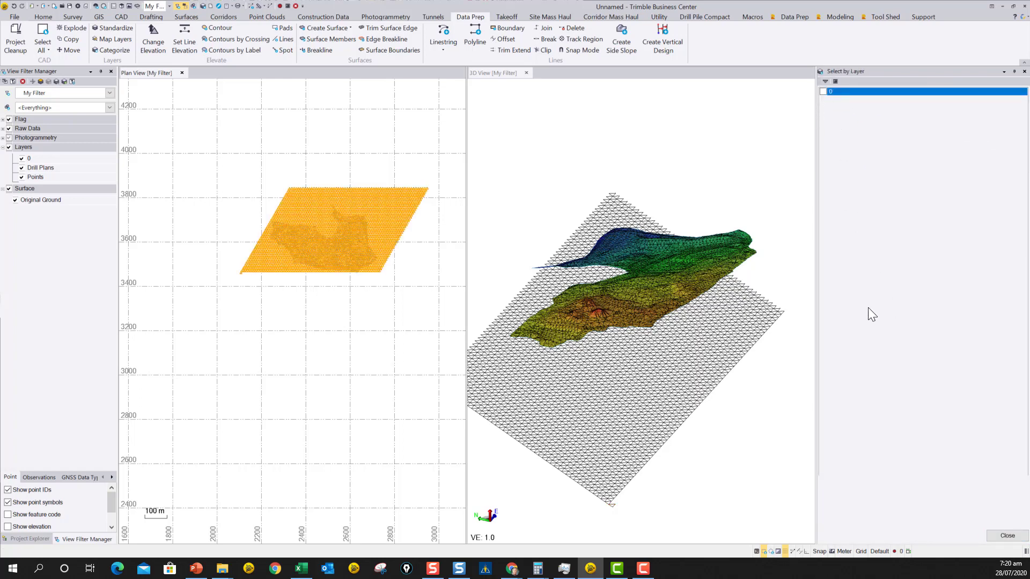
left_click(1007, 535)
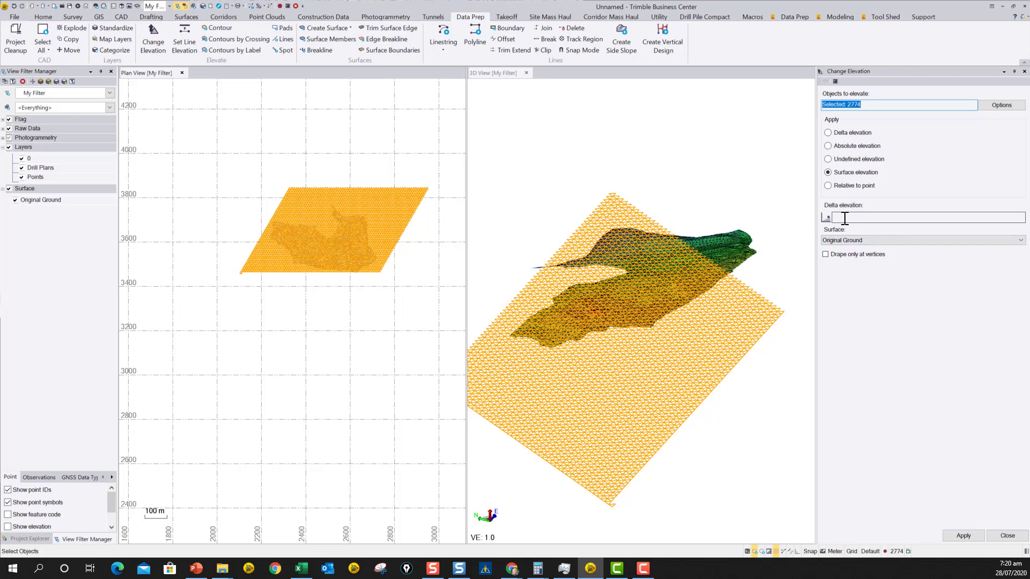
left_click(964, 536)
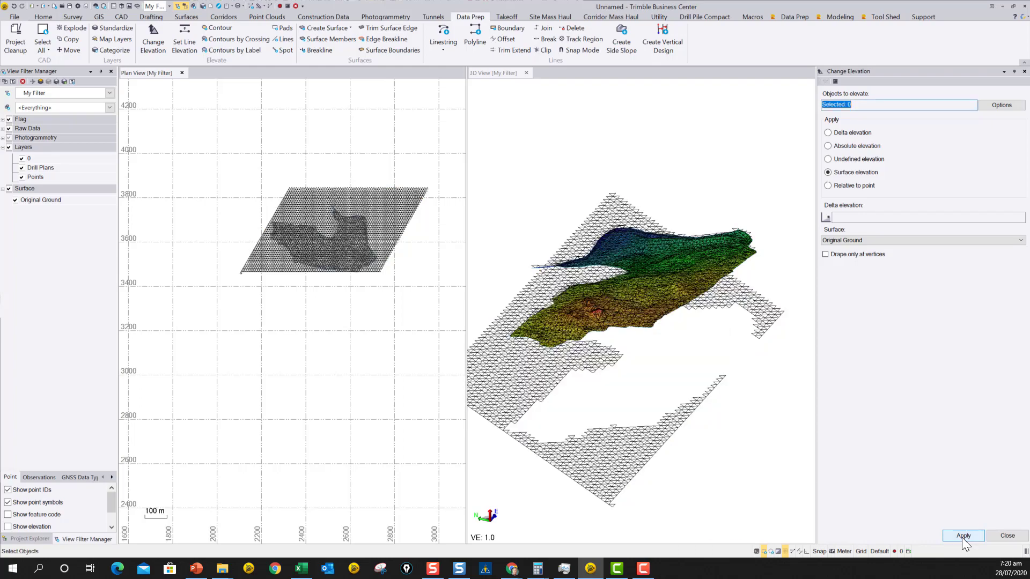
Select the triangles left on the flat plane below the surface in the 3D view and delete them.
mouse_move(630, 360)
middle_mouse_down()
mouse_move(646, 330)
mouse_move(623, 345)
mouse_move(620, 370)
mouse_move(613, 335)
mouse_move(605, 385)
mouse_move(611, 320)
middle_mouse_up()
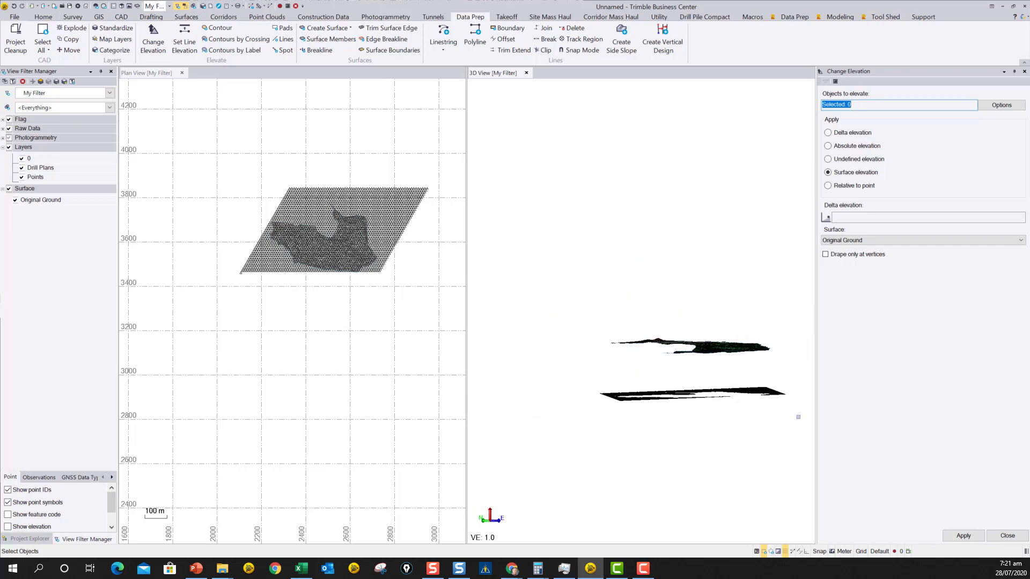
left_click_drag(798, 417, 570, 373)
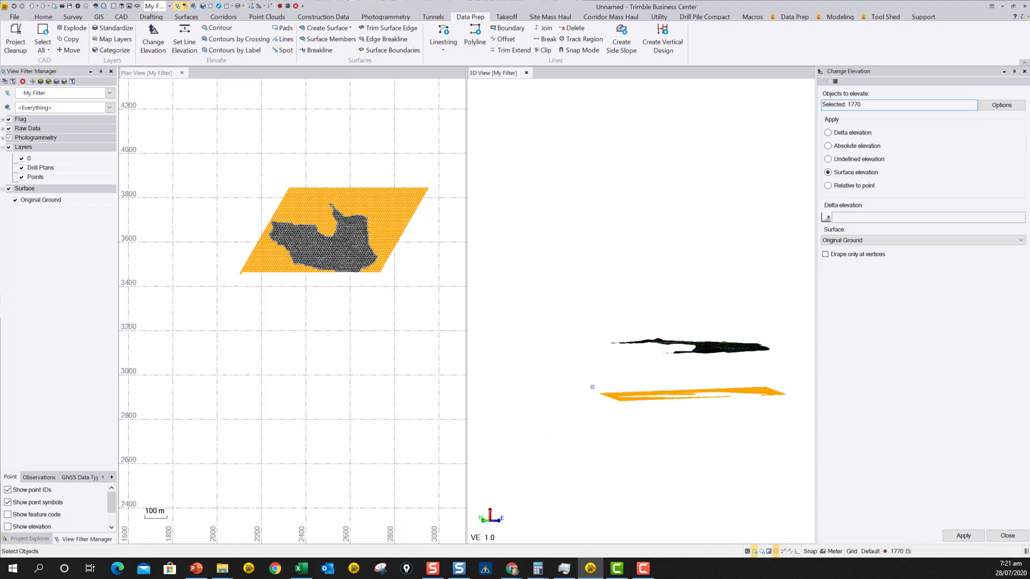
key("Delete")
Create an edge breakline named Edge on layer 0 around the Original Ground surface.
scroll(321, 201, "up", 8)
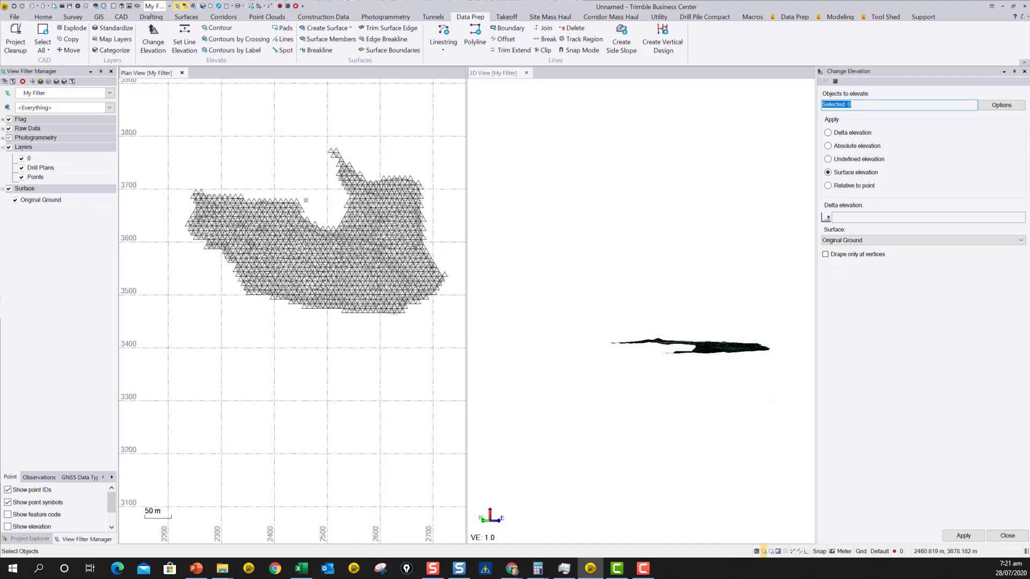
middle_click_drag(330, 157, 323, 215)
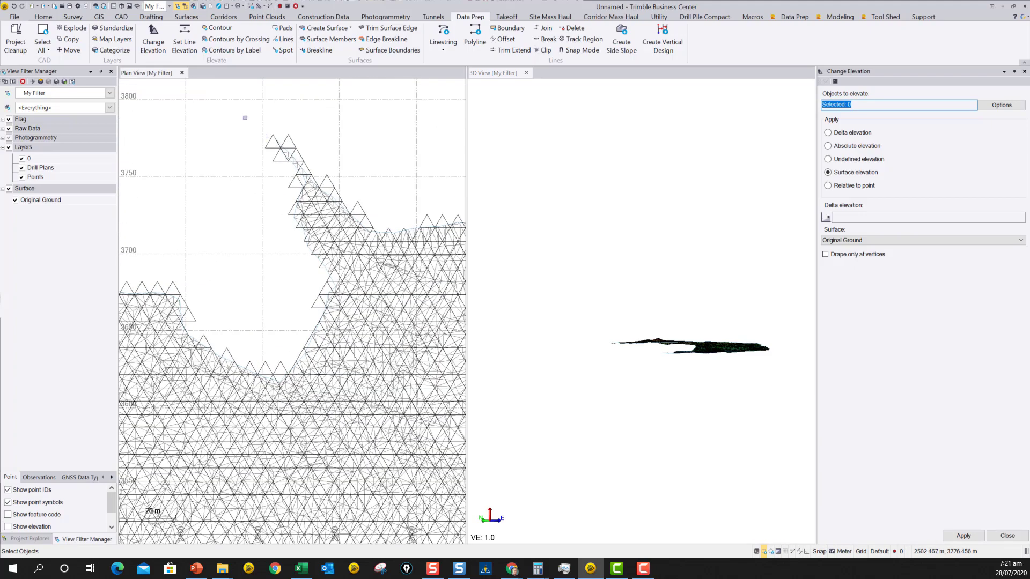
scroll(279, 239, "down", 5)
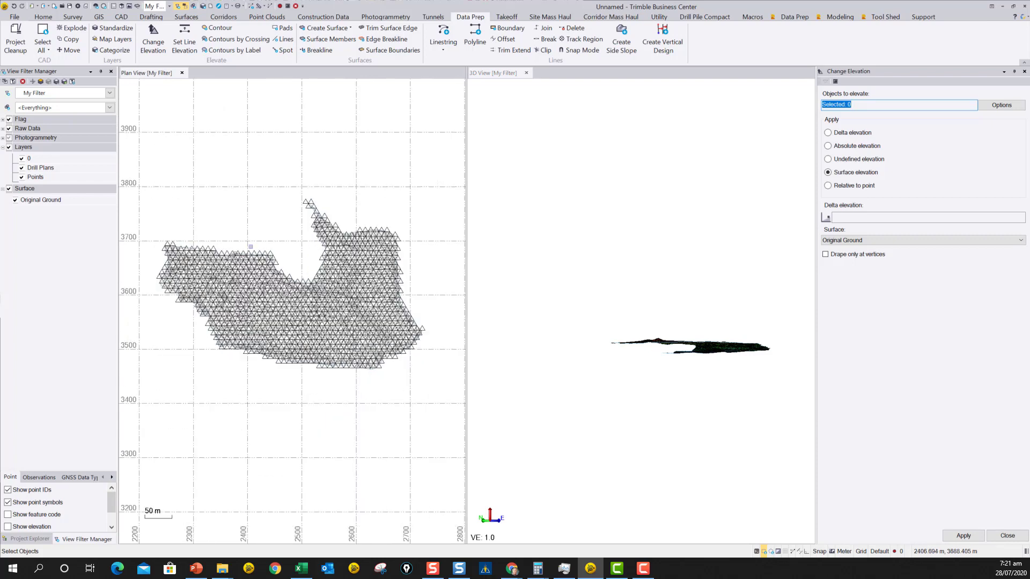
scroll(270, 231, "down", 1)
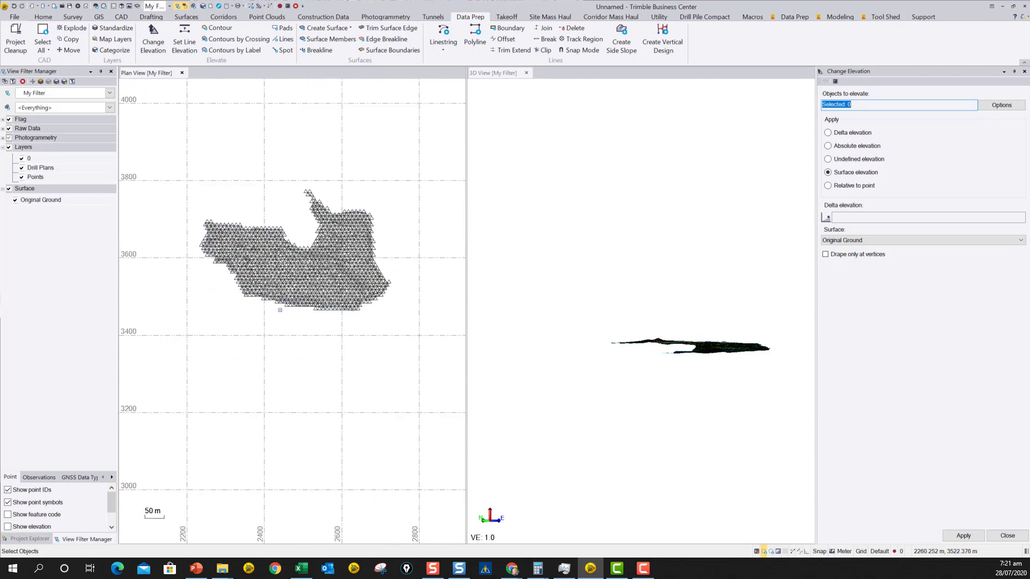
left_click(191, 16)
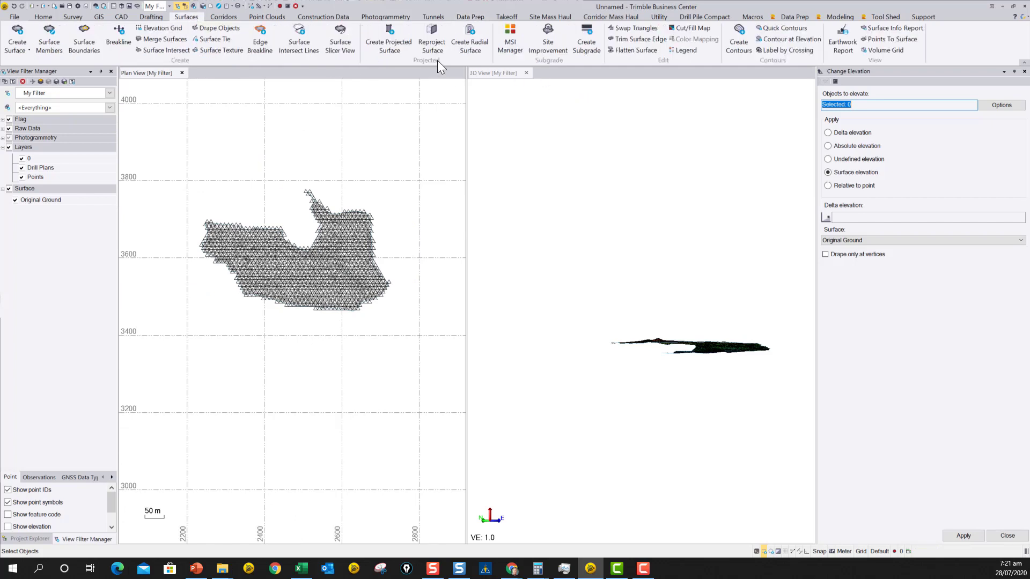
left_click(261, 30)
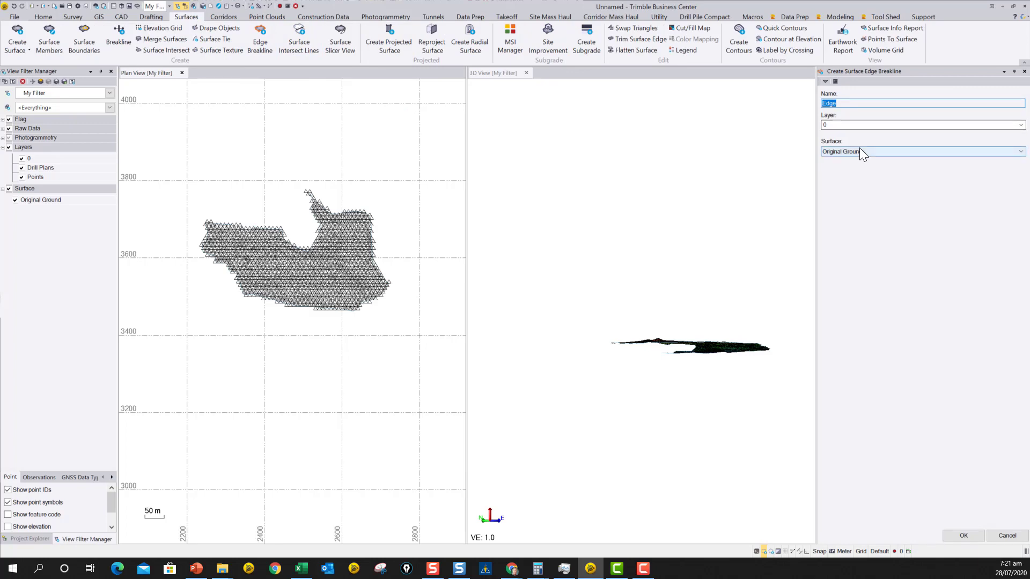
left_click(963, 536)
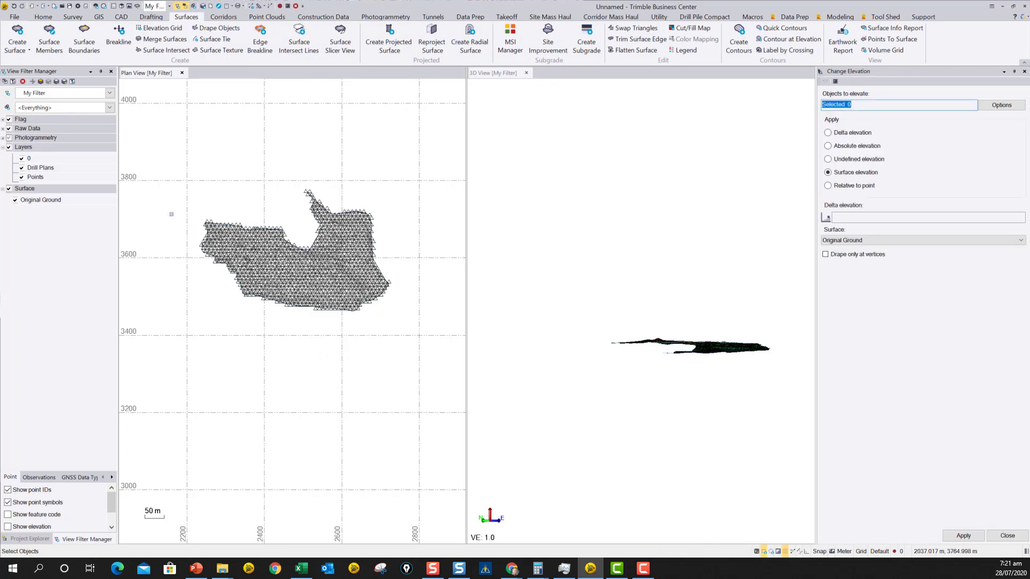
Start Clip Lines with removal of lines outside bounding lines, choosing the surface edge breakline as the closed bounding line.
scroll(296, 237, "up", 2)
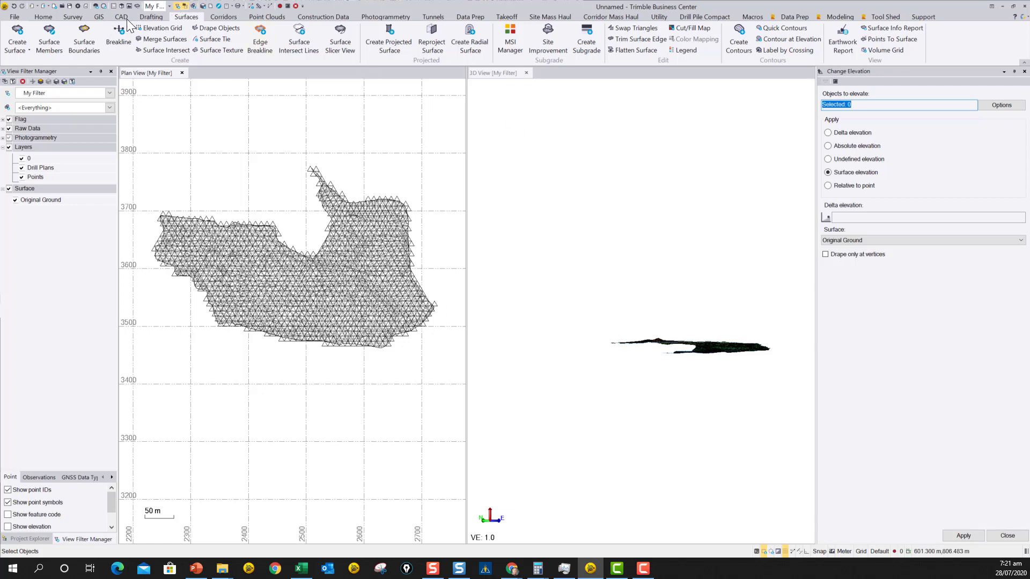
left_click(121, 17)
left_click(518, 51)
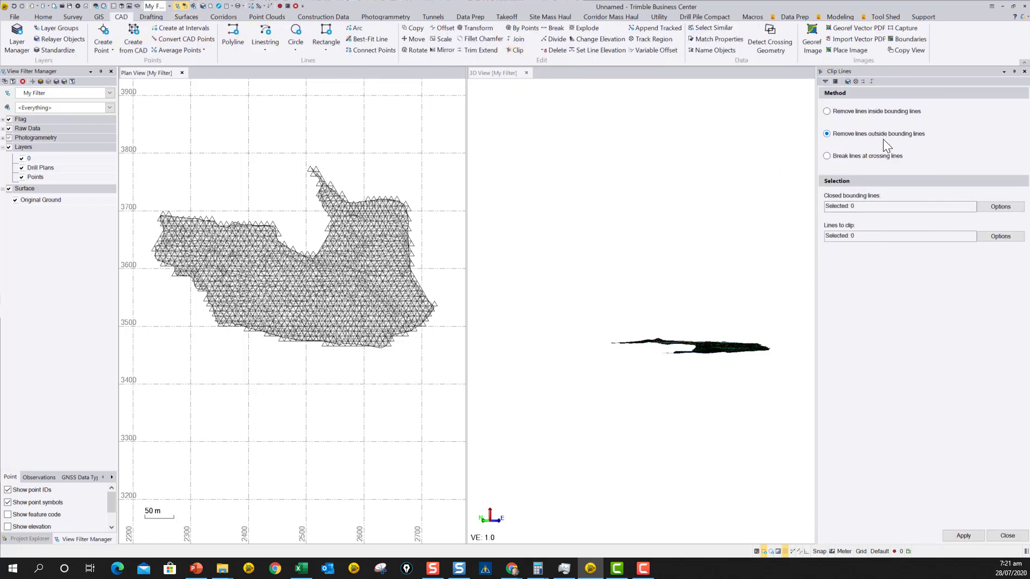
scroll(274, 228, "up", 3)
scroll(274, 228, "up", 3)
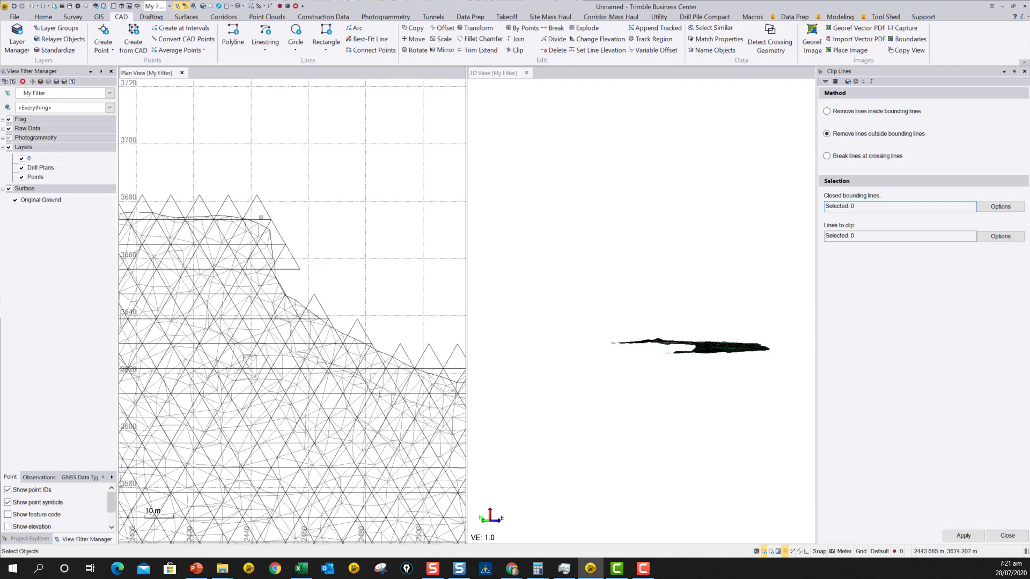
left_click(257, 228)
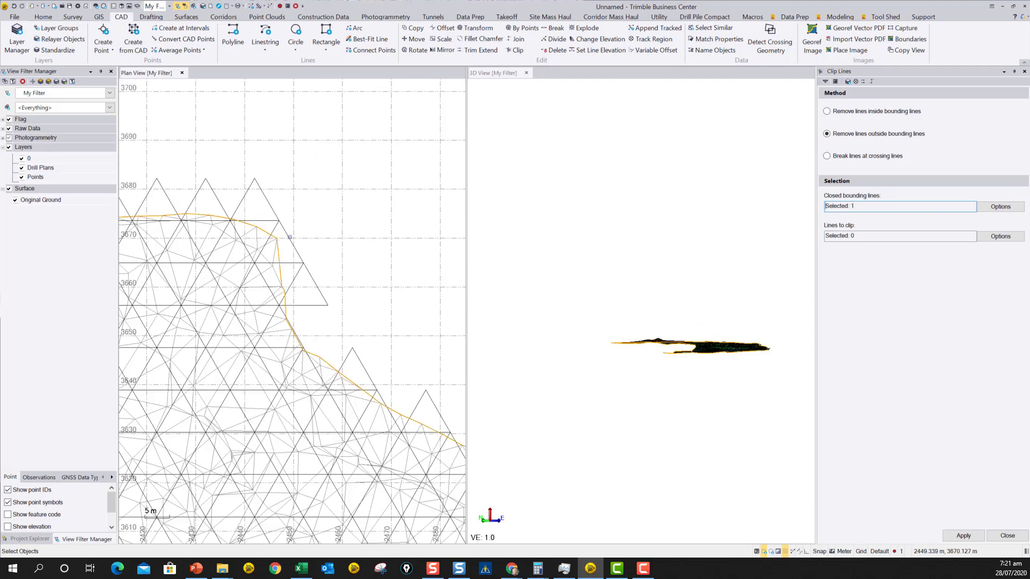
Choose all lines on layer 0 as the lines to clip and apply the clipping.
left_click(869, 235)
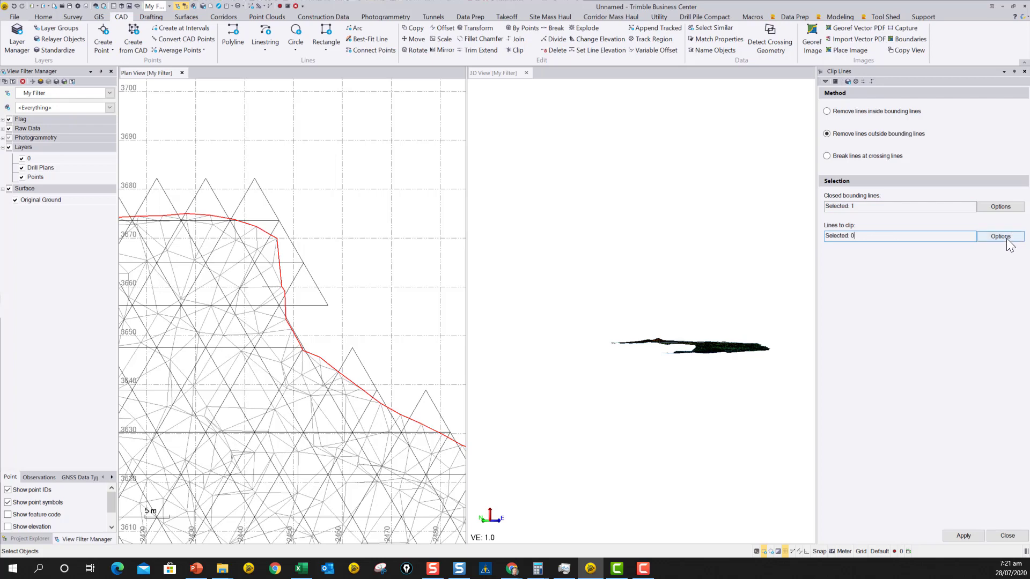
left_click(1007, 240)
left_click(959, 296)
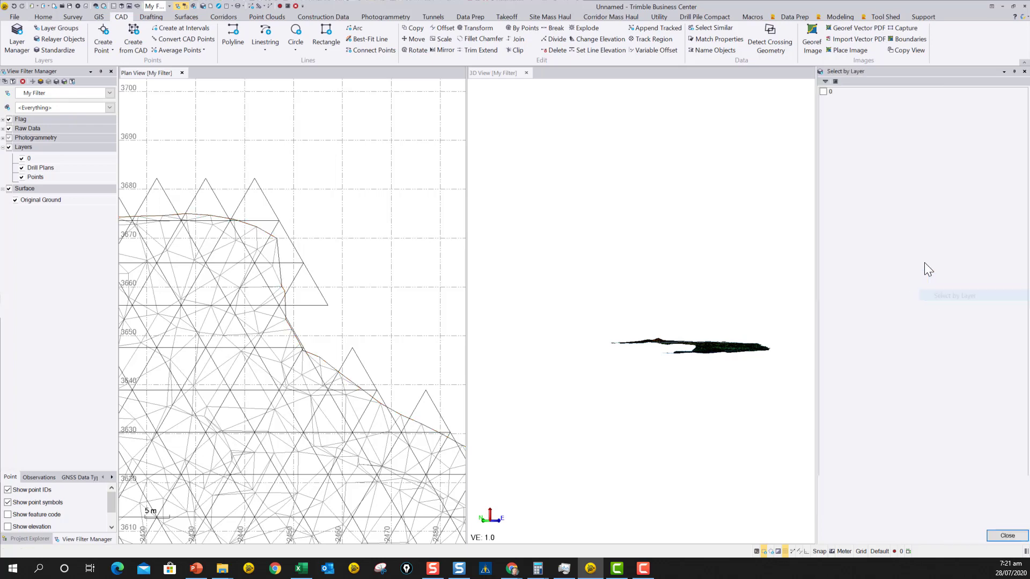
left_click(823, 91)
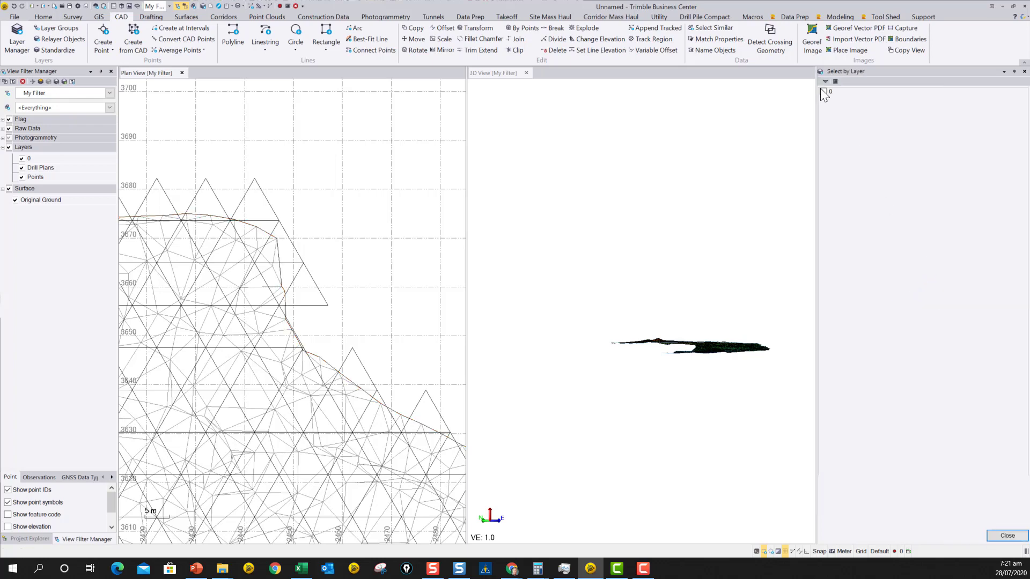
left_click(1007, 536)
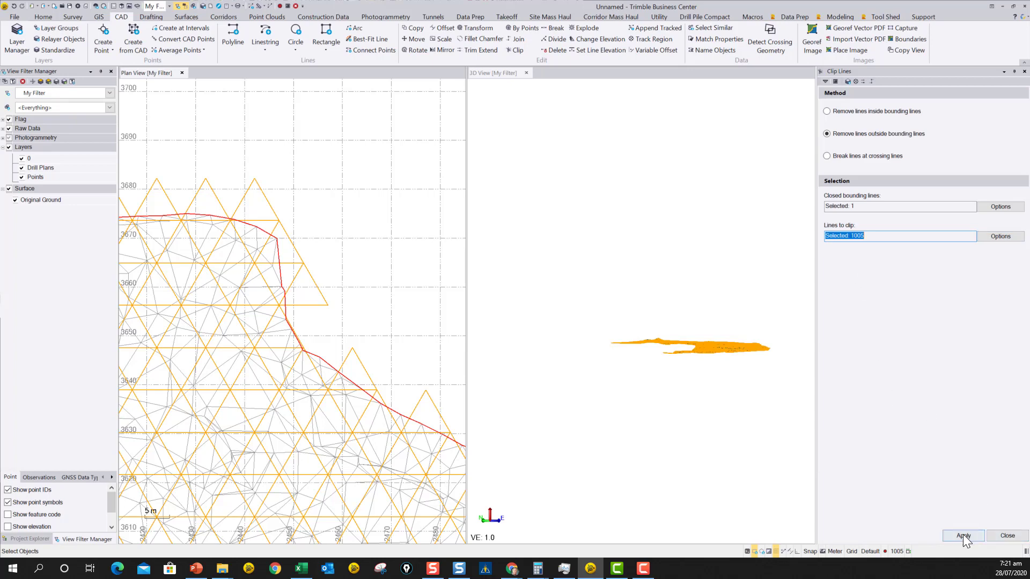
left_click(964, 536)
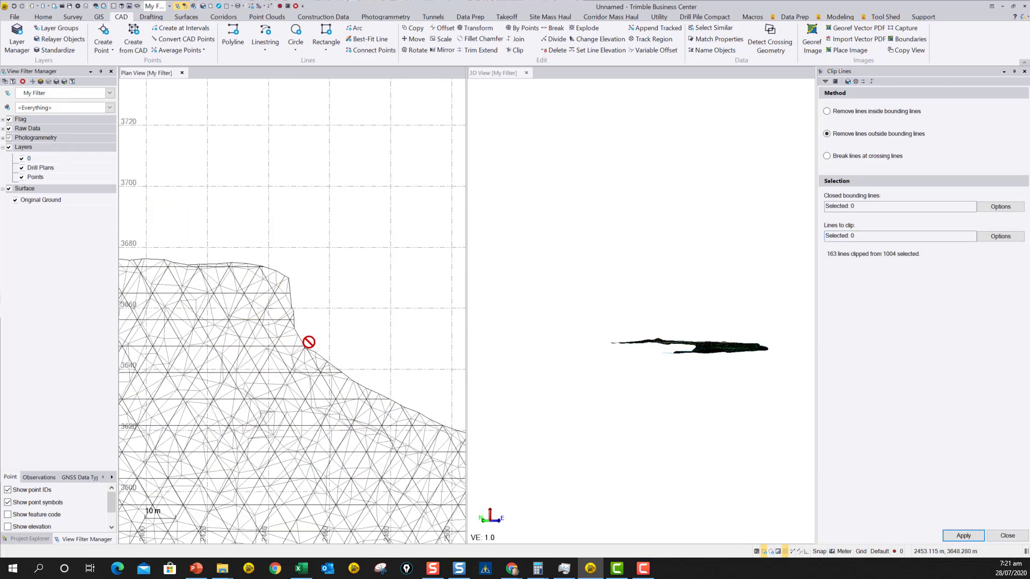
Hide the Original Ground surface and examine the clipped, draped triangle grid from several angles in 3D.
scroll(316, 350, "down", 6)
middle_click_drag(315, 350, 285, 309)
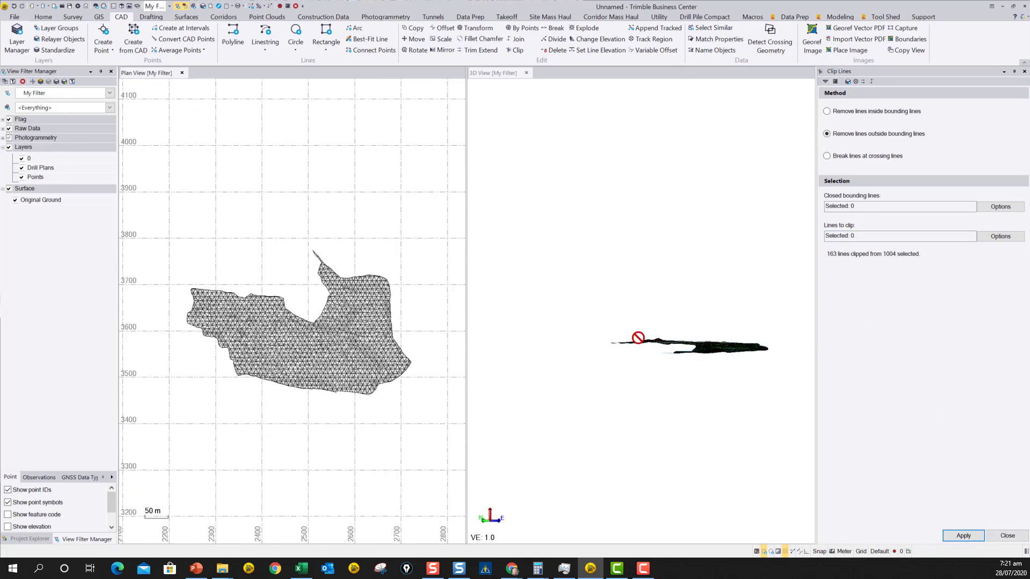
left_click_drag(638, 337, 727, 336)
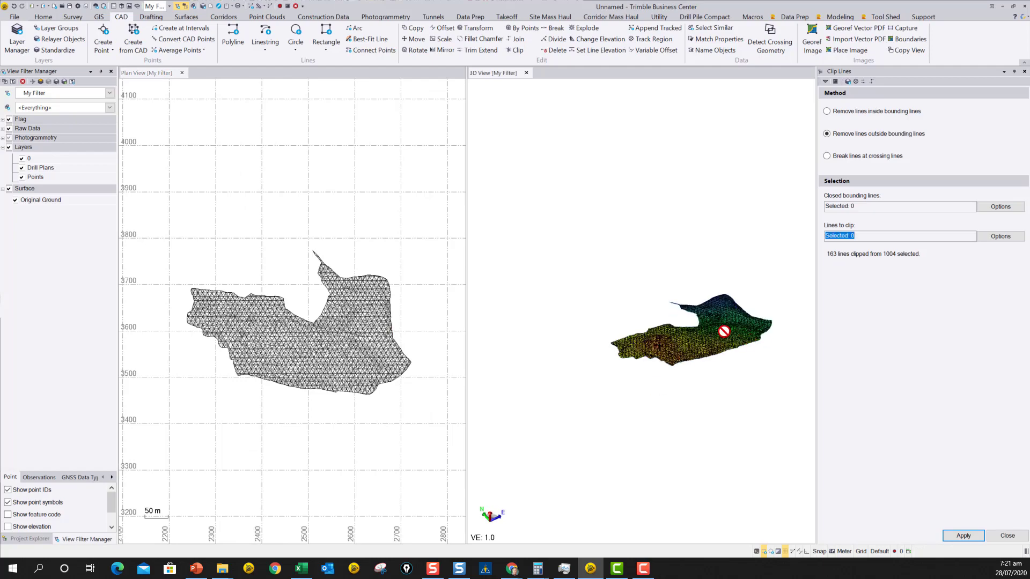
left_click(15, 200)
scroll(738, 369, "up", 5)
left_click_drag(678, 317, 652, 347)
scroll(651, 347, "up", 5)
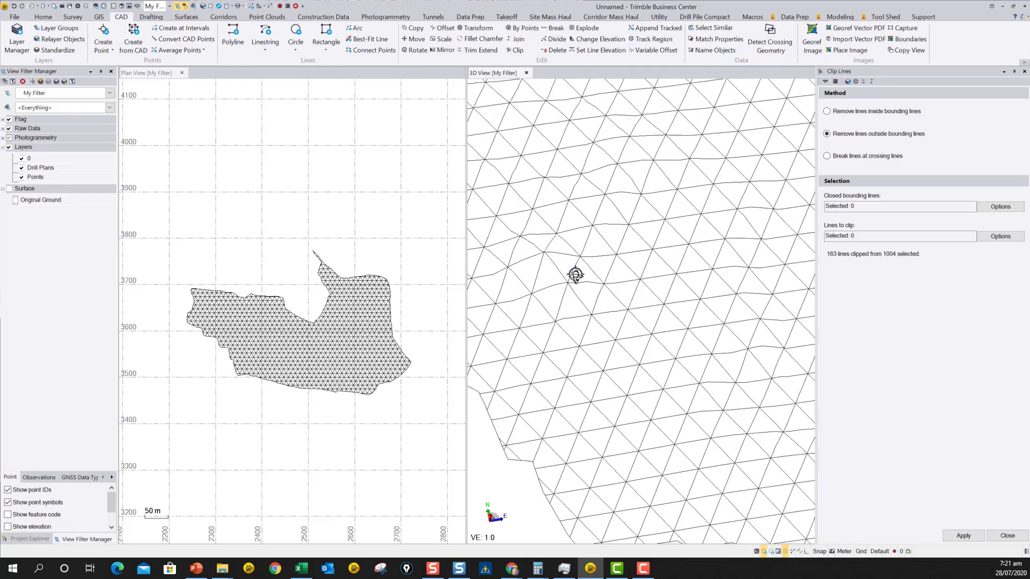
left_click_drag(574, 274, 689, 228)
scroll(643, 273, "down", 5)
scroll(615, 262, "up", 7)
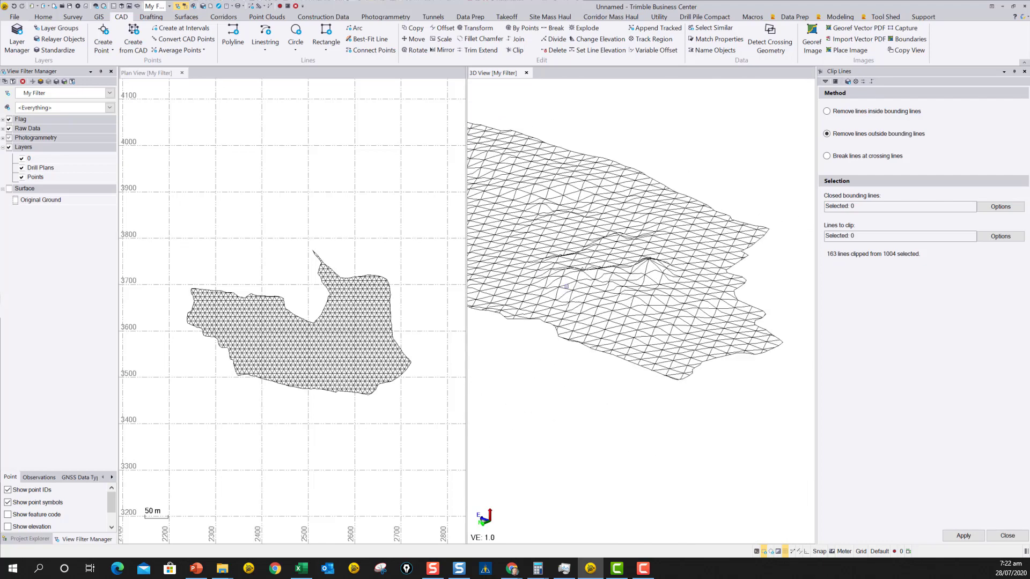
scroll(588, 278, "up", 6)
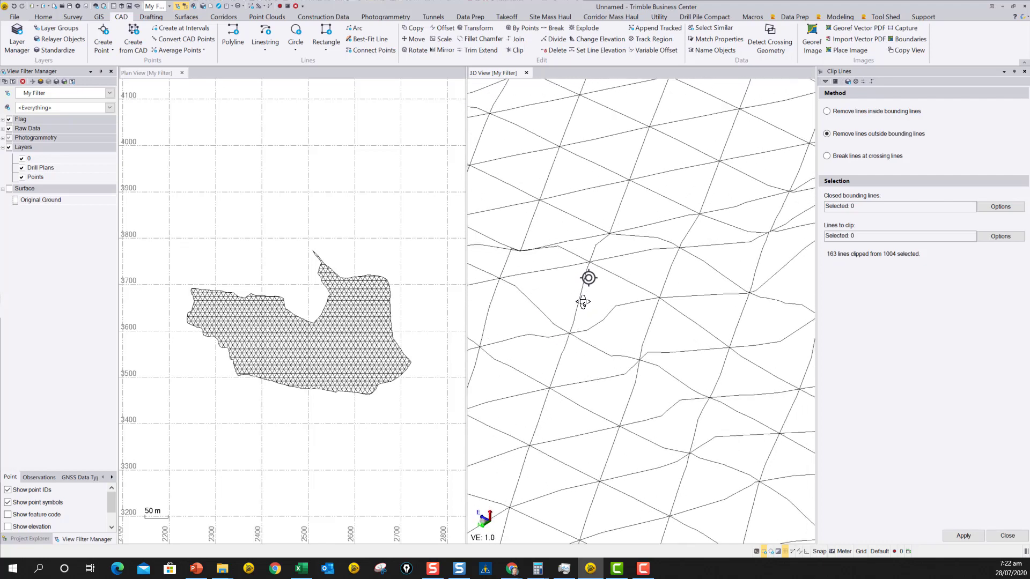
scroll(561, 314, "down", 8)
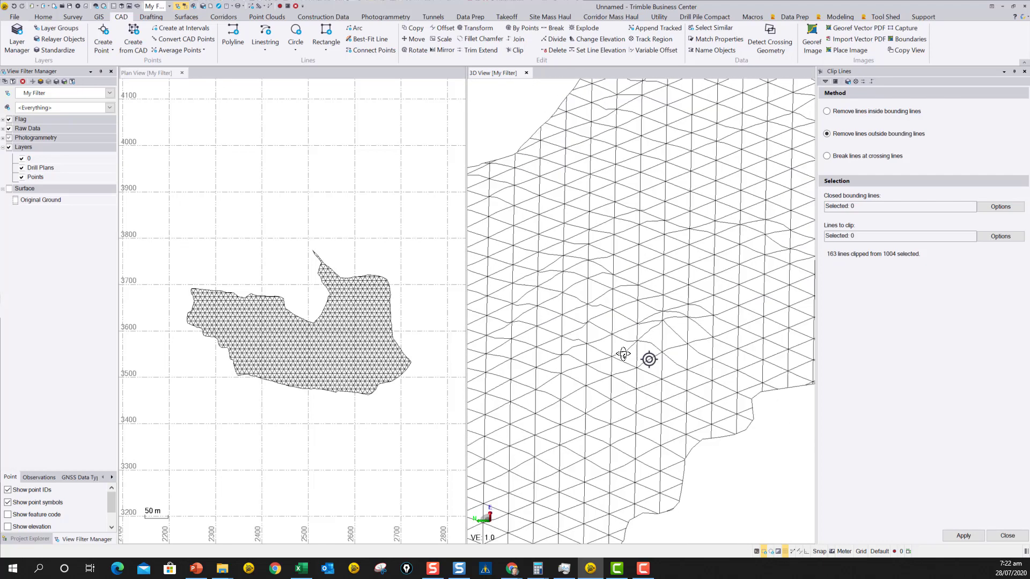
left_click_drag(646, 354, 638, 325)
scroll(638, 324, "down", 6)
scroll(637, 327, "up", 8)
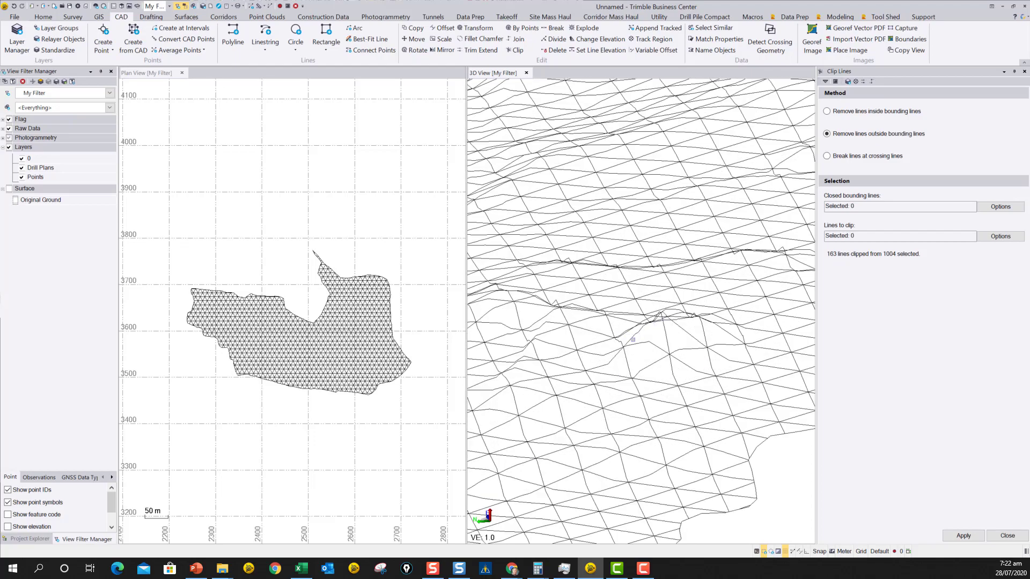
scroll(629, 341, "down", 5)
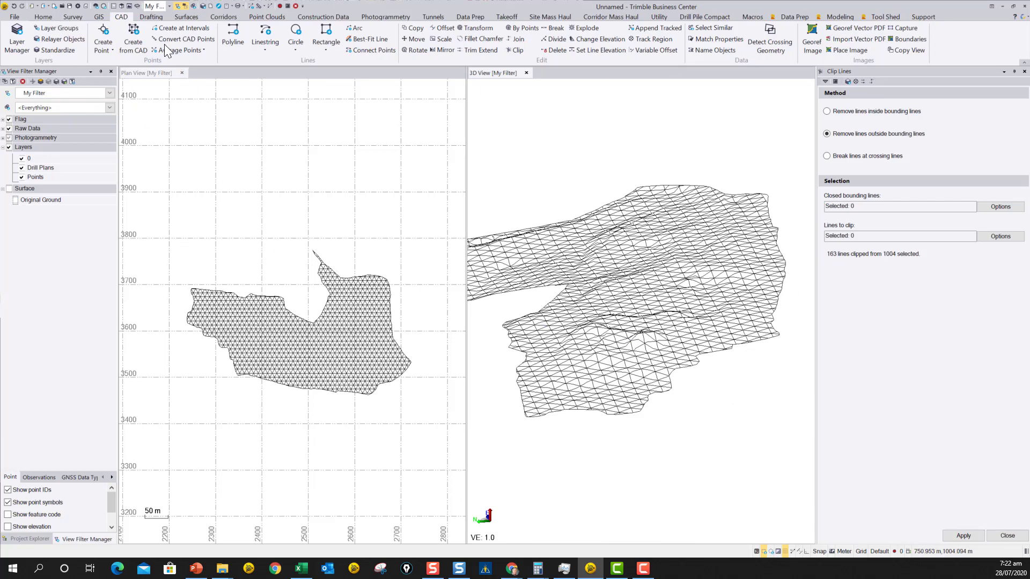
Undo the clipping, the edge breakline, the deletion of the leftover triangles and the elevation change.
left_click(14, 6)
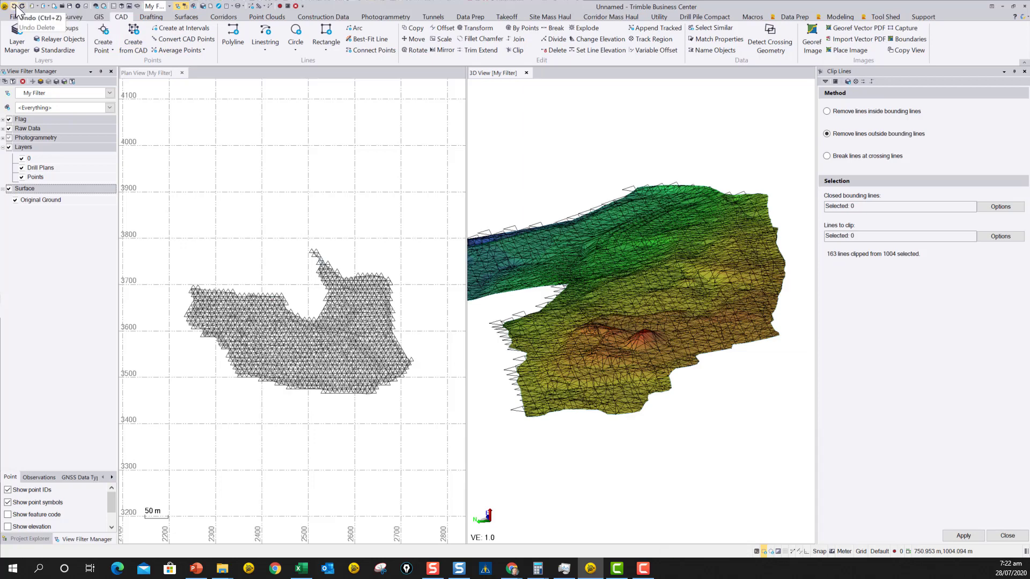
left_click(16, 7)
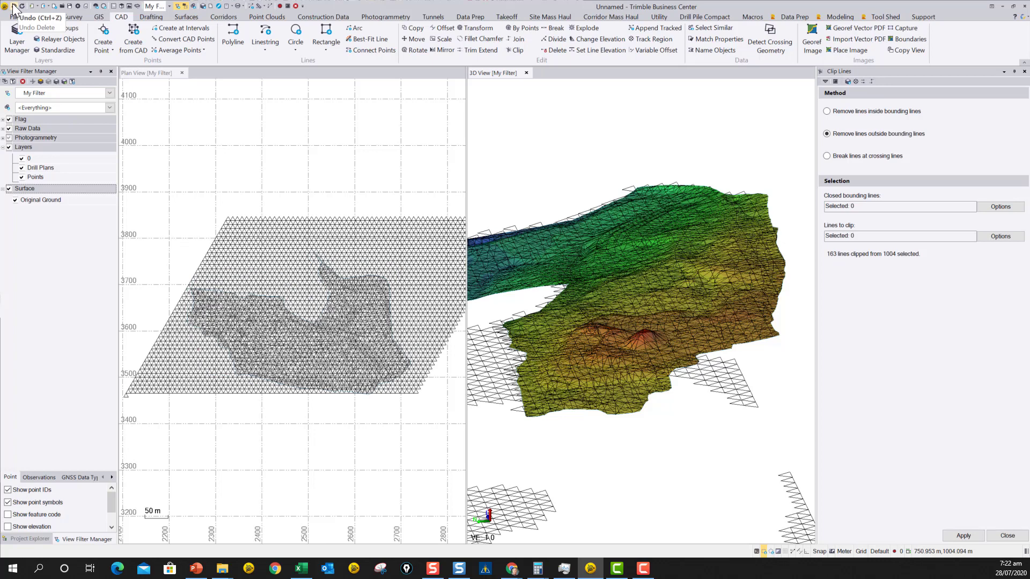
left_click(15, 7)
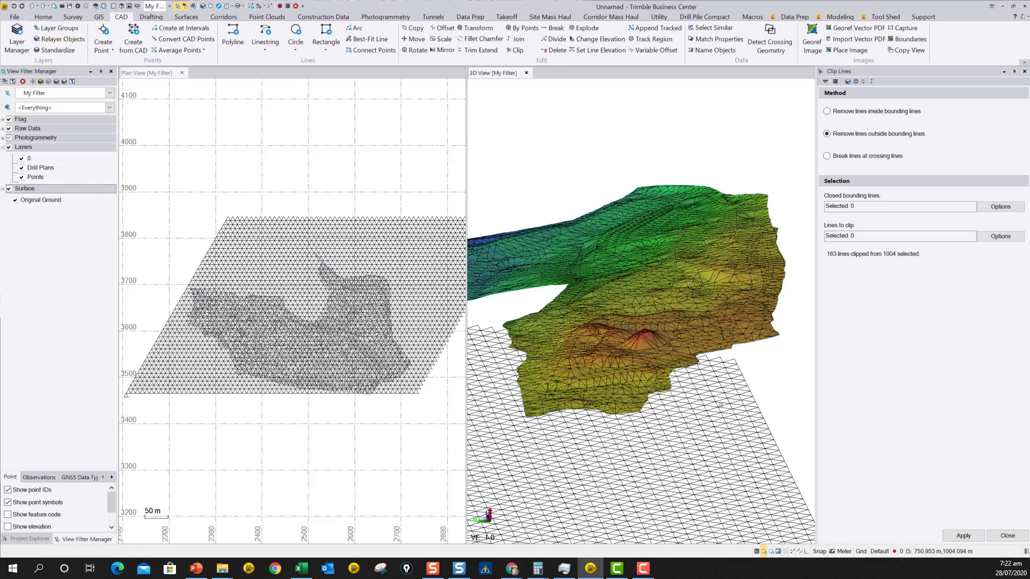
Close Clip Lines and set up Change Elevation to use the Original Ground surface elevation, draping only at vertices.
scroll(721, 405, "down", 6)
scroll(720, 411, "up", 2)
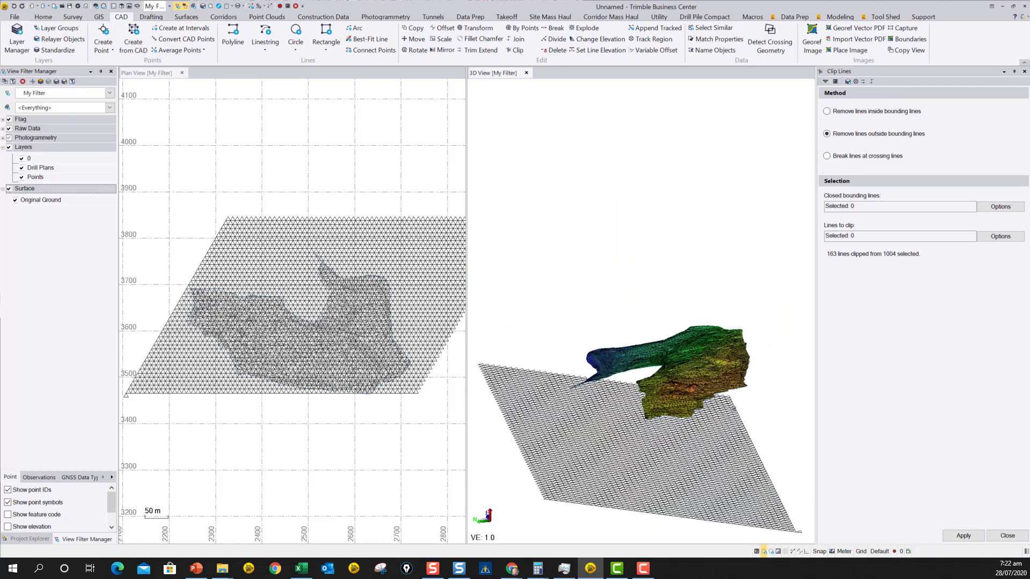
left_click(1011, 534)
left_click(1014, 538)
left_click(1013, 536)
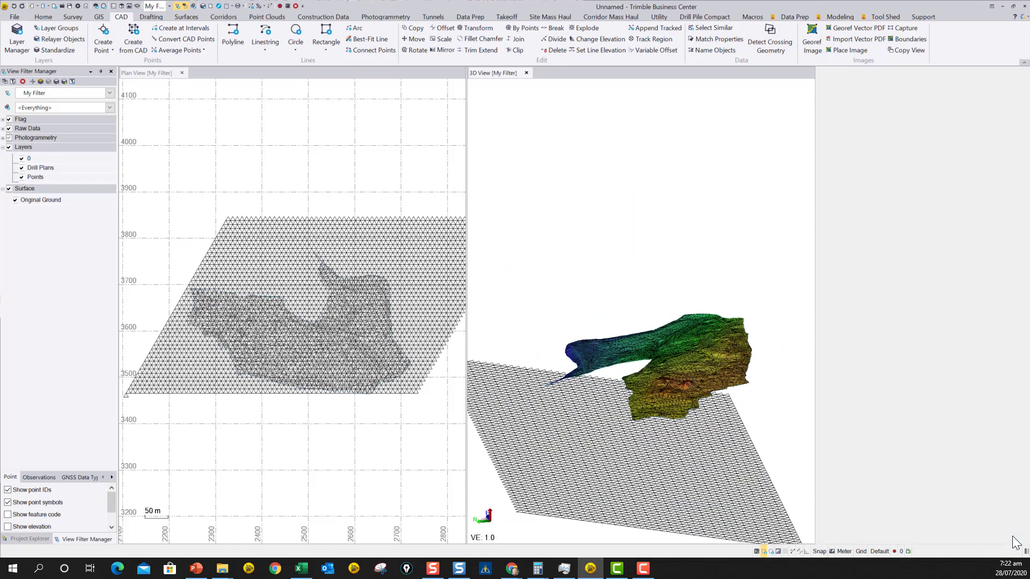
left_click(479, 18)
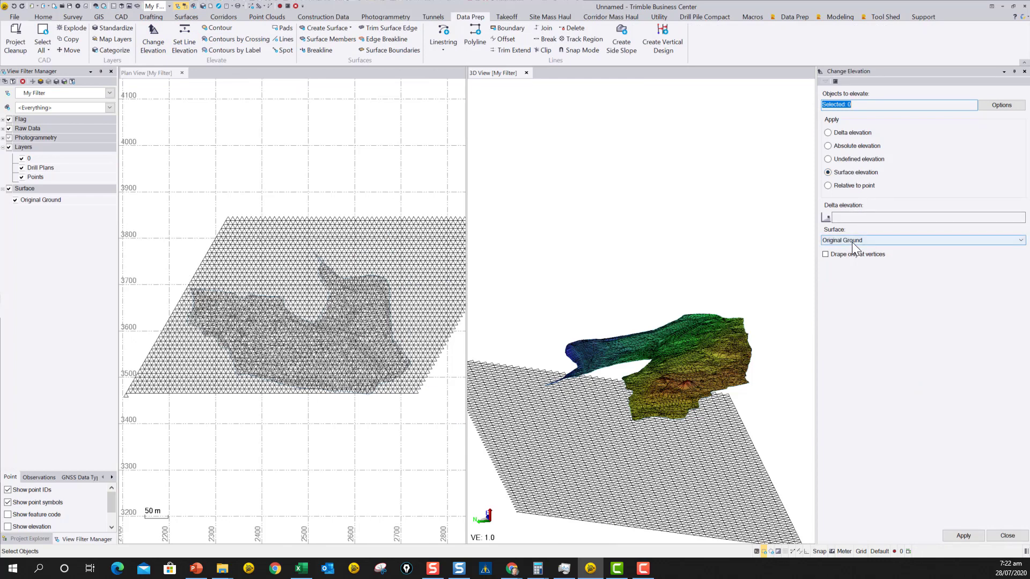
left_click(829, 254)
Choose all objects on layer 0 as the objects to elevate and apply the elevation change.
left_click(963, 535)
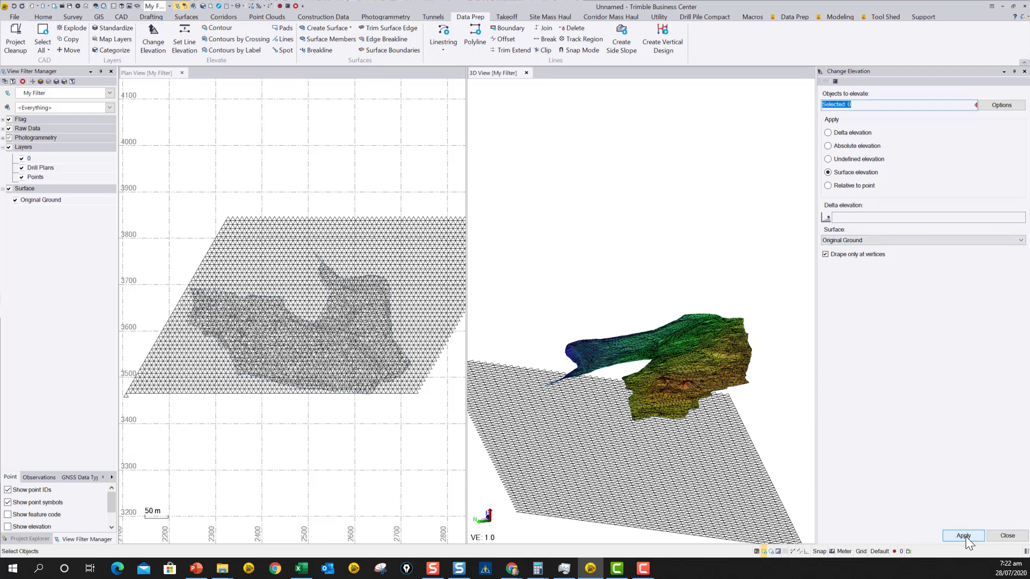
left_click(866, 107)
left_click(998, 105)
left_click(963, 161)
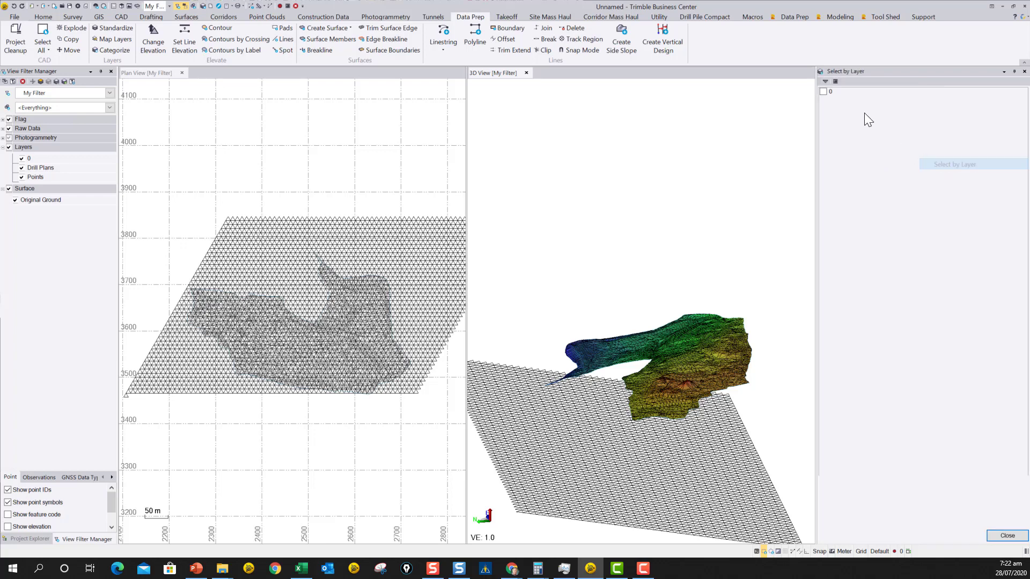
left_click(824, 92)
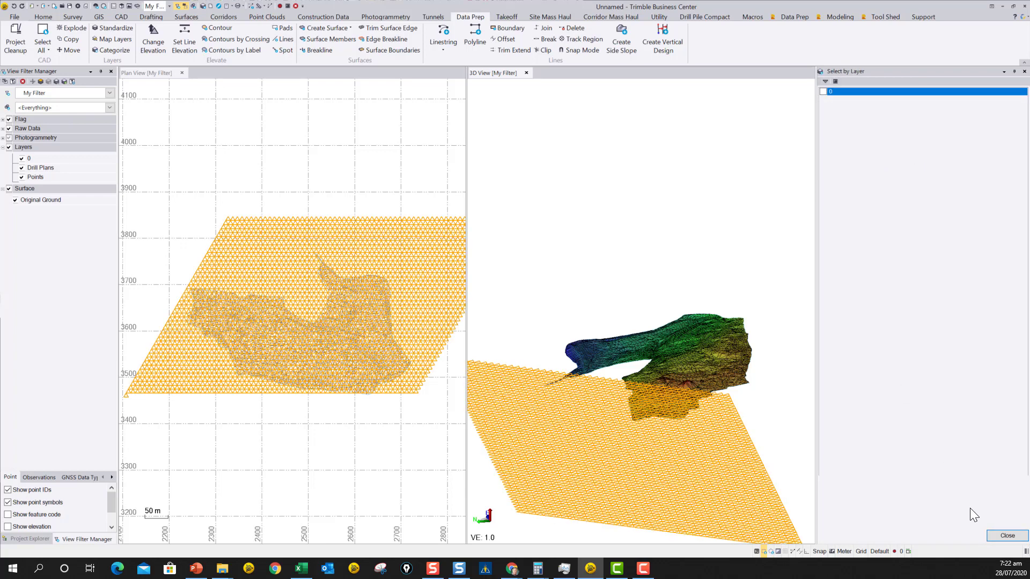
left_click(1009, 536)
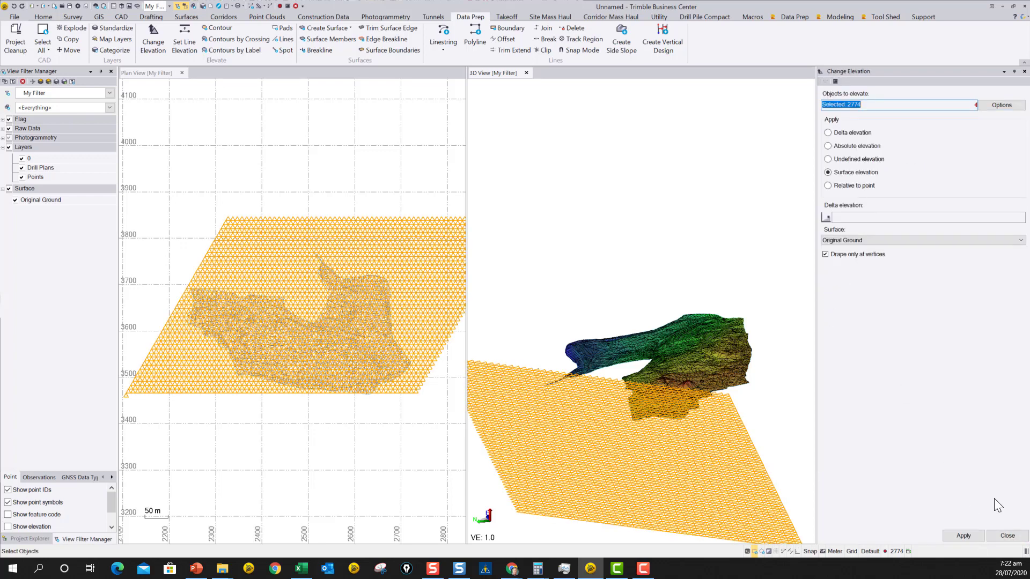
left_click(963, 535)
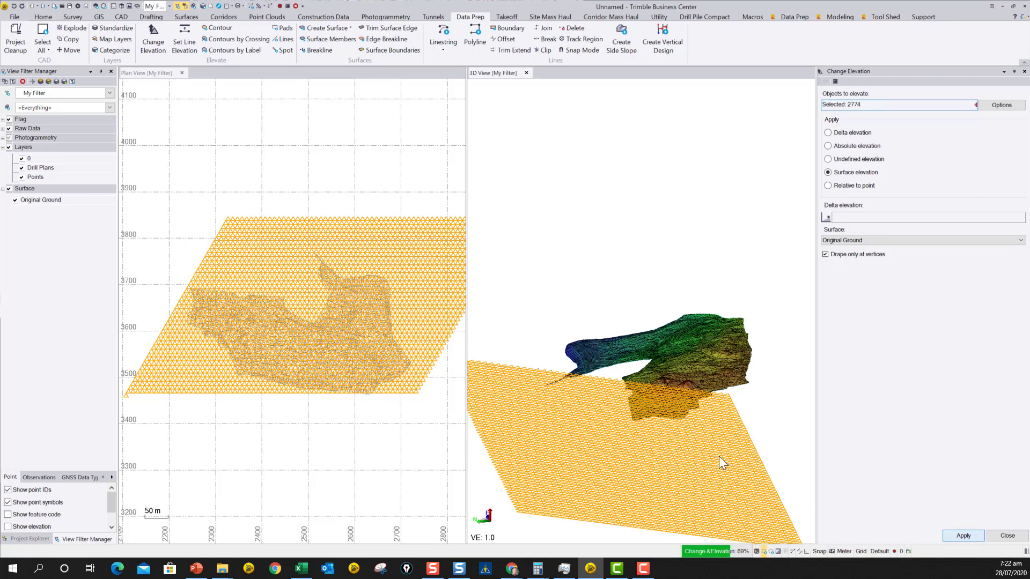
Delete the leftover flat triangles lying below the Original Ground surface in the 3D view.
scroll(620, 370, "down", 3)
right_click_drag(632, 399, 657, 380)
middle_click_drag(614, 427, 679, 375)
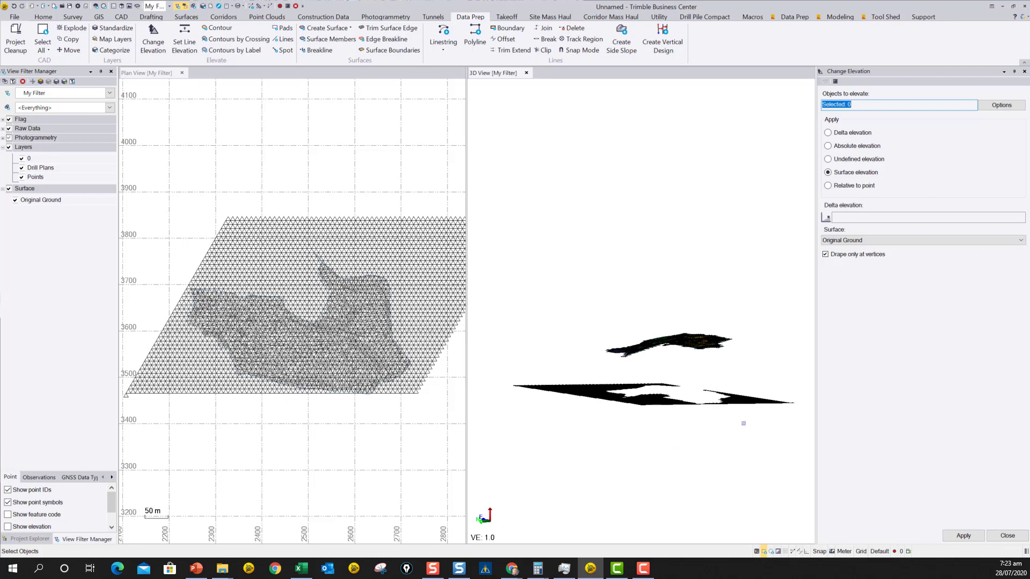
left_click_drag(801, 430, 509, 377)
key("Escape")
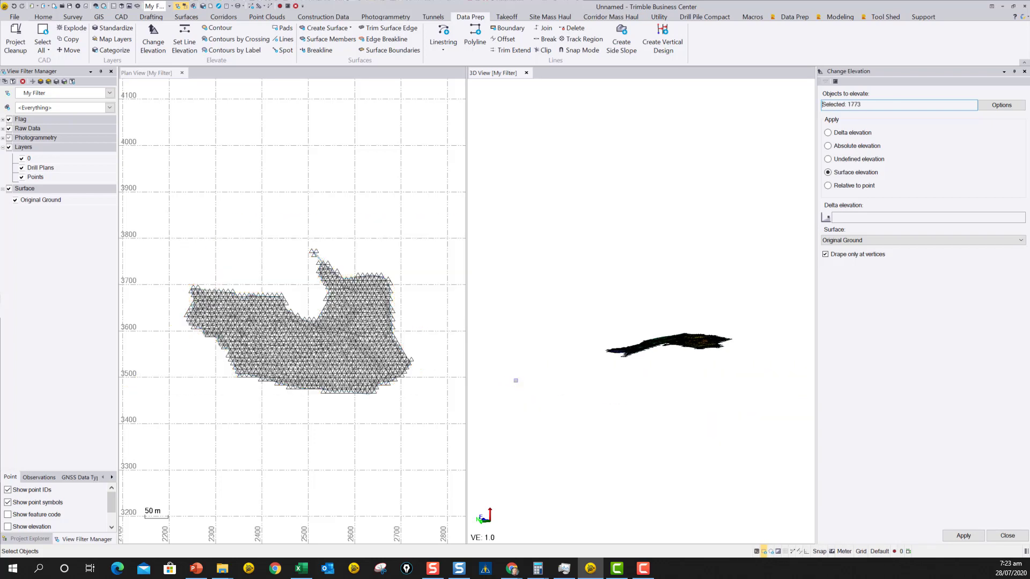
Examine the draped grid's edges, hide the Original Ground surface and inspect the vertex-draped triangles from several angles in 3D.
scroll(330, 277, "up", 2)
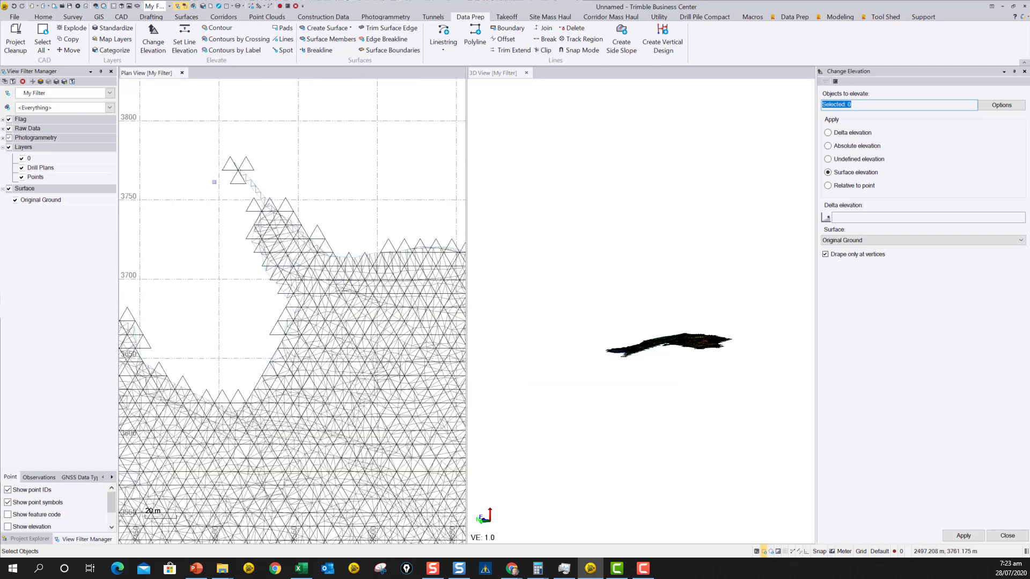
scroll(290, 286, "down", 1)
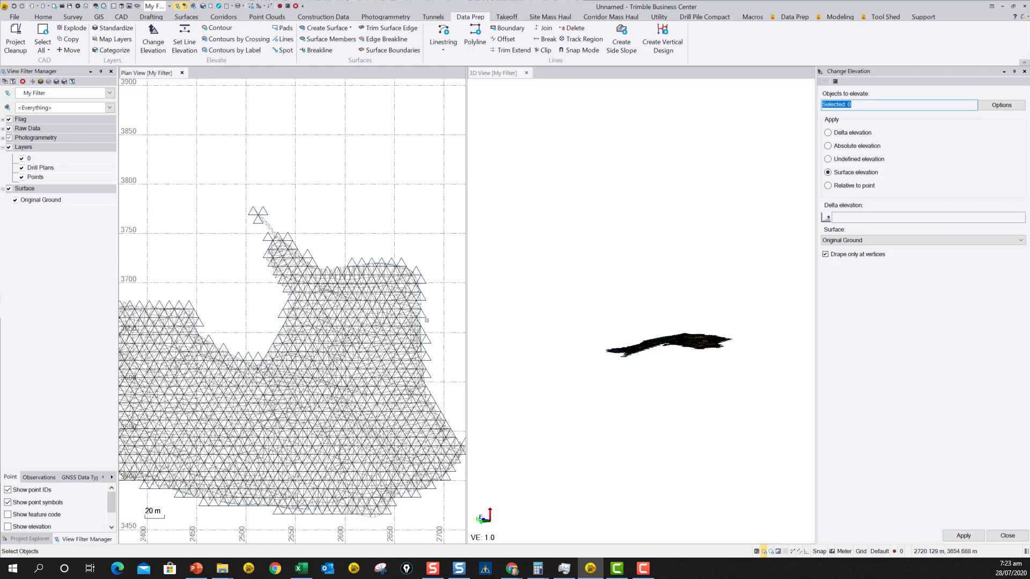
scroll(654, 363, "up", 5)
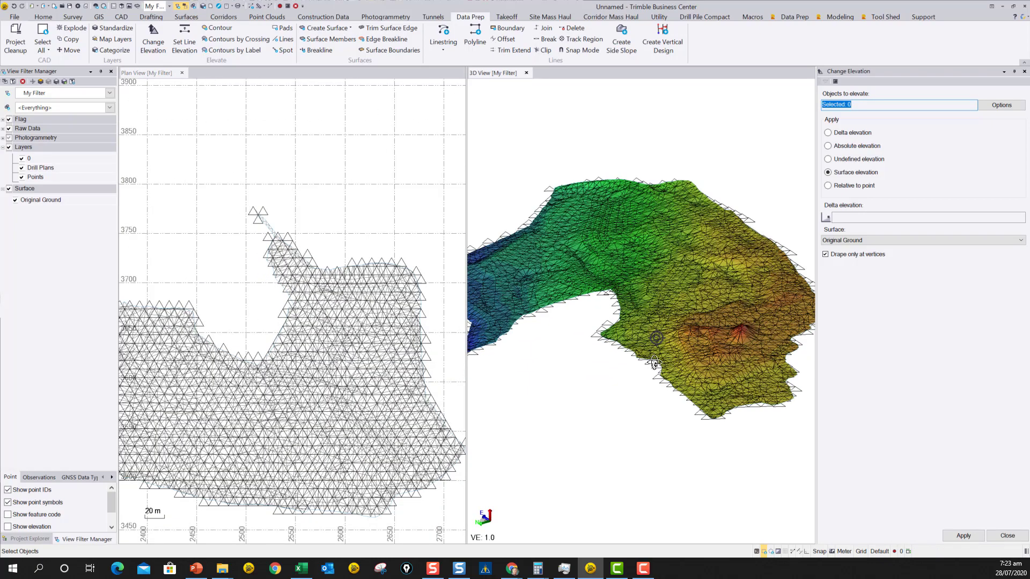
scroll(654, 363, "up", 4)
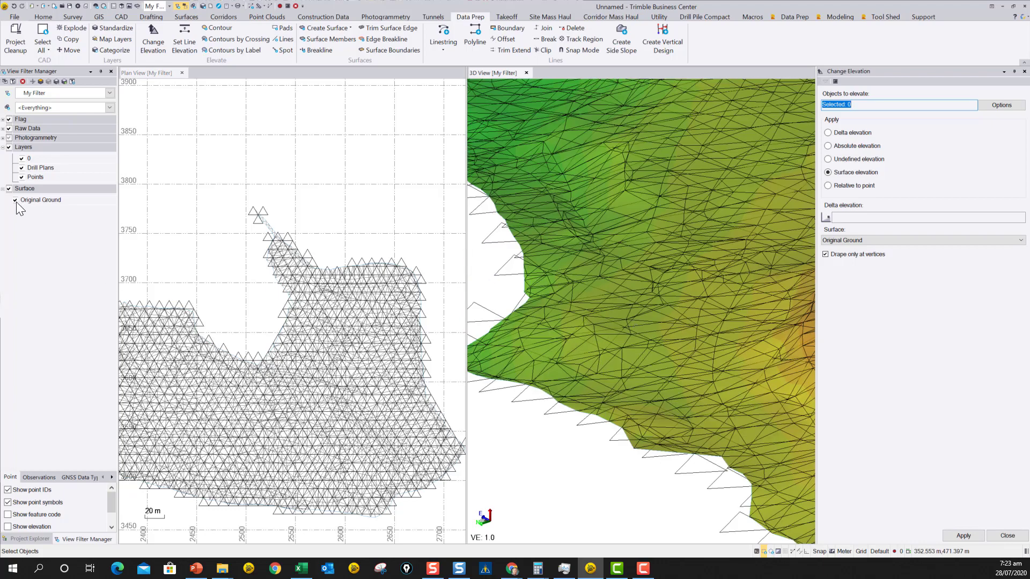
left_click(15, 201)
scroll(664, 304, "down", 2)
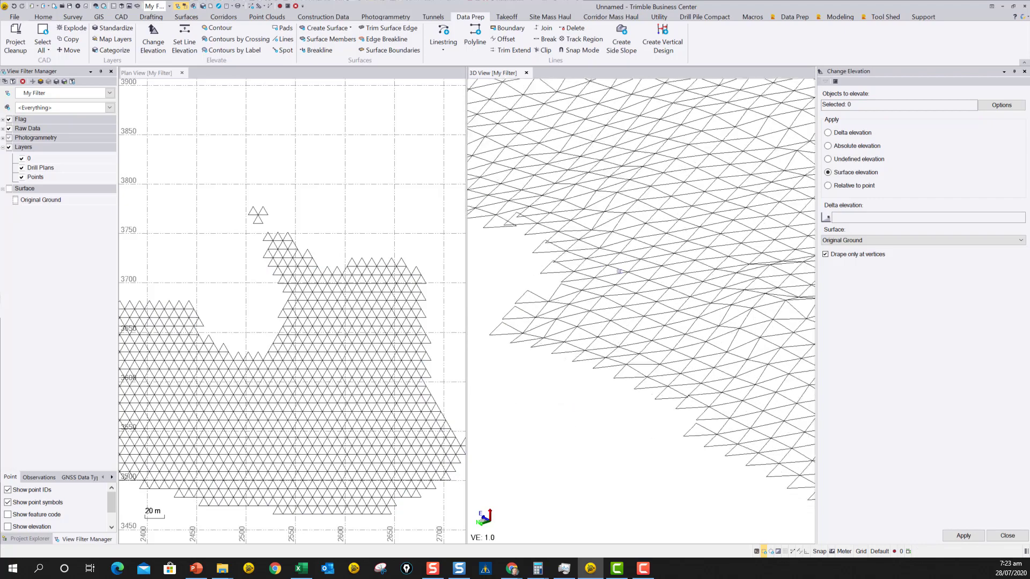
mouse_move(664, 303)
middle_mouse_down()
mouse_move(671, 325)
mouse_move(718, 309)
middle_mouse_up()
scroll(740, 263, "down", 4)
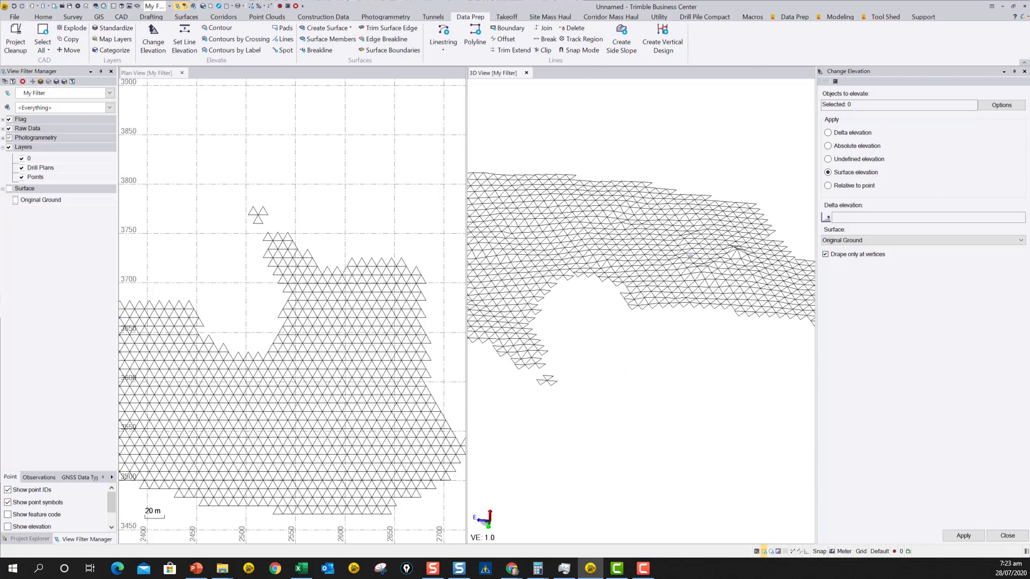
scroll(770, 231, "up", 6)
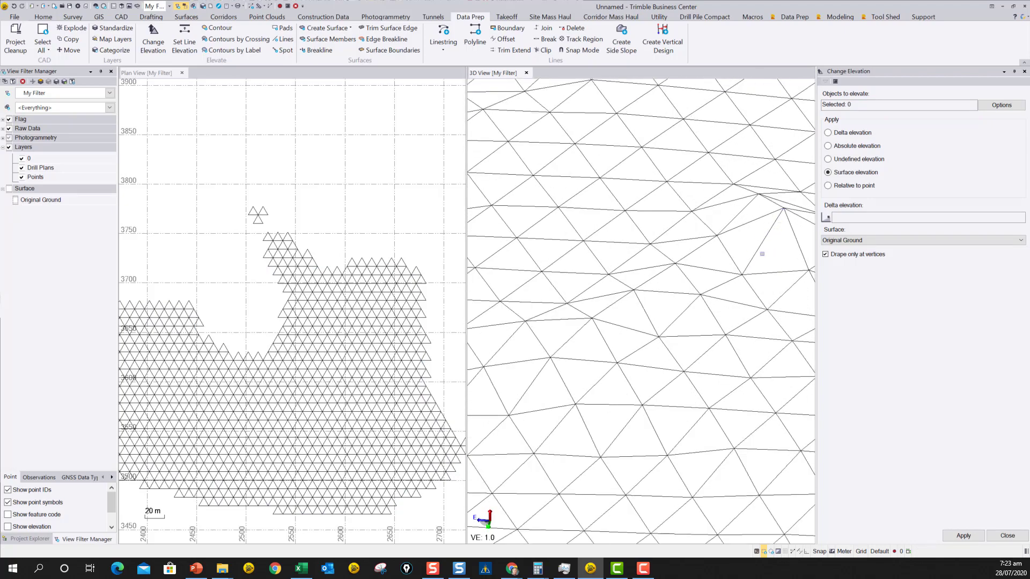
scroll(762, 253, "down", 3)
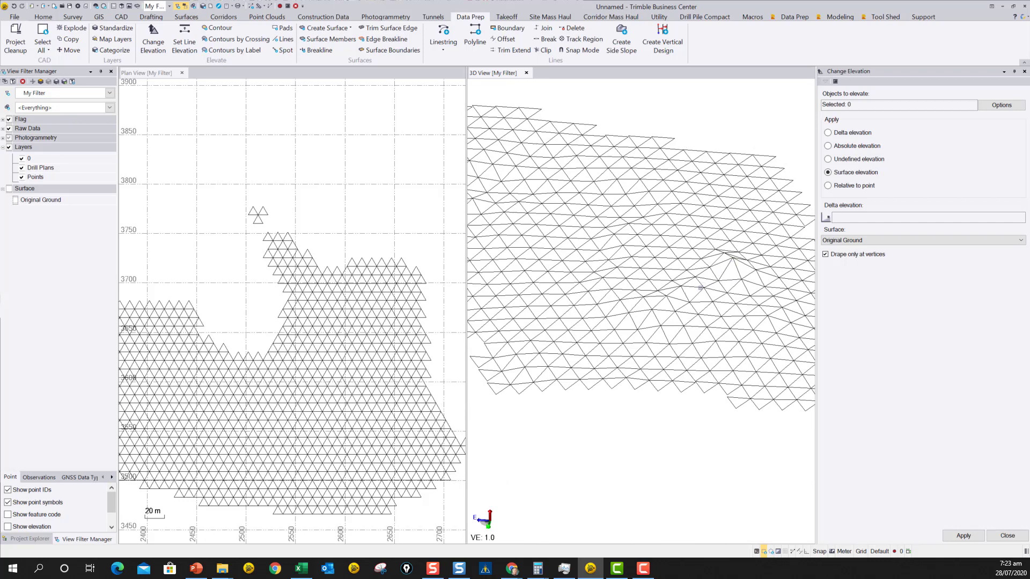
scroll(578, 297, "down", 2)
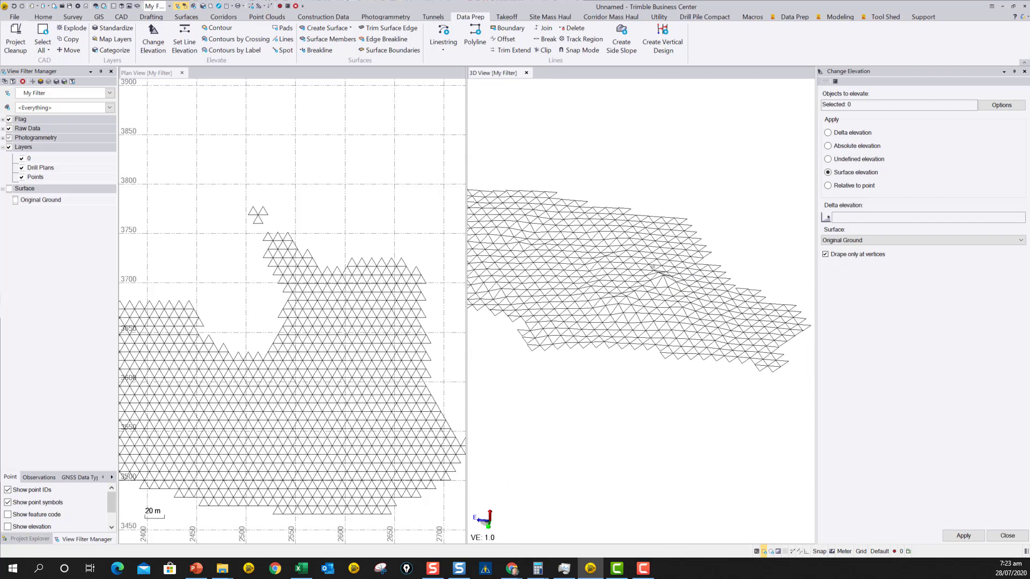
scroll(595, 297, "down", 2)
right_click_drag(579, 295, 541, 274)
middle_click_drag(542, 274, 696, 286)
scroll(611, 296, "up", 3)
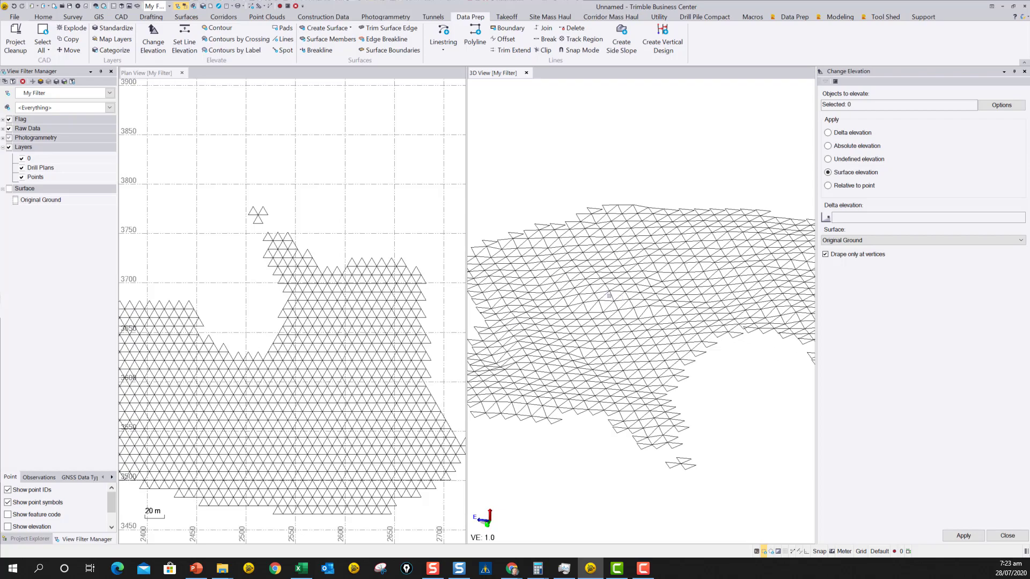
scroll(543, 330, "down", 2)
right_click_drag(623, 363, 650, 361)
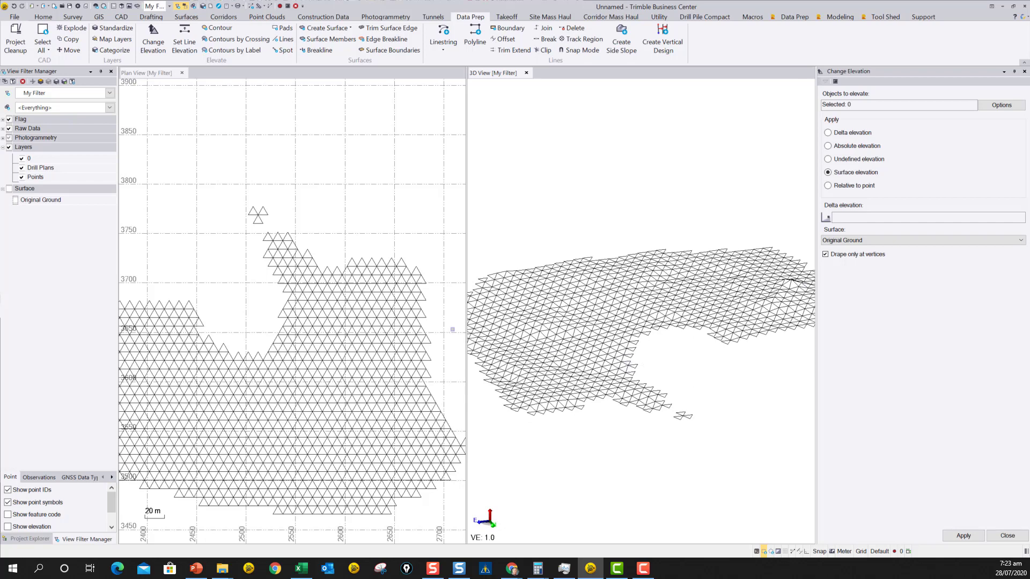
Show the Original Ground surface again and close Change Elevation.
left_click(14, 201)
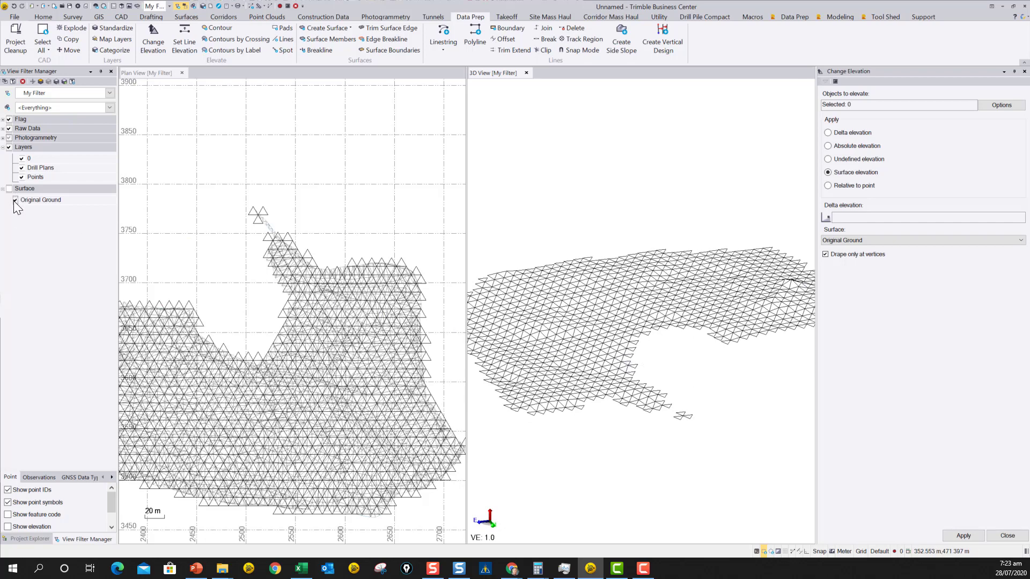
left_click(1006, 536)
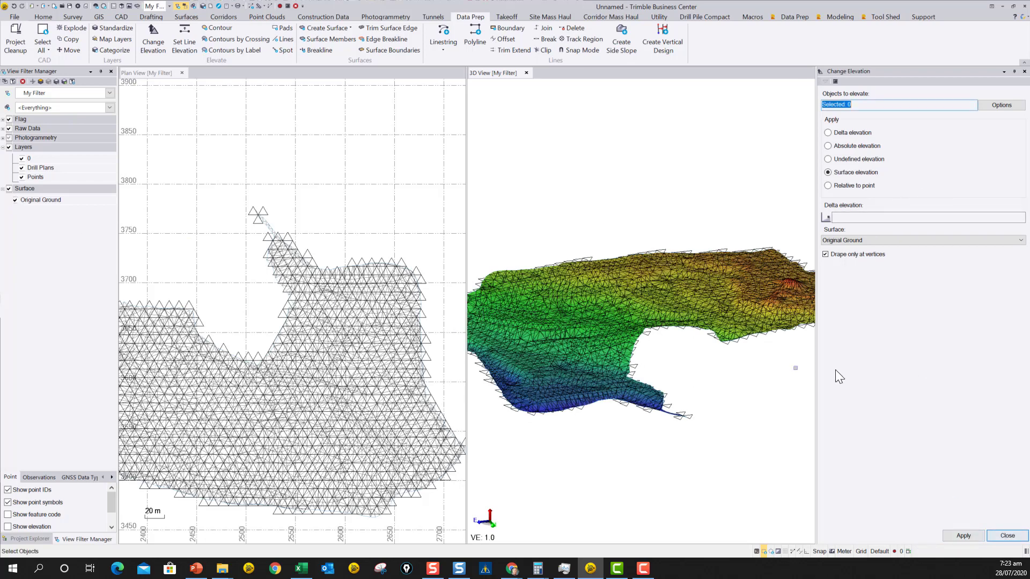
left_click(1007, 536)
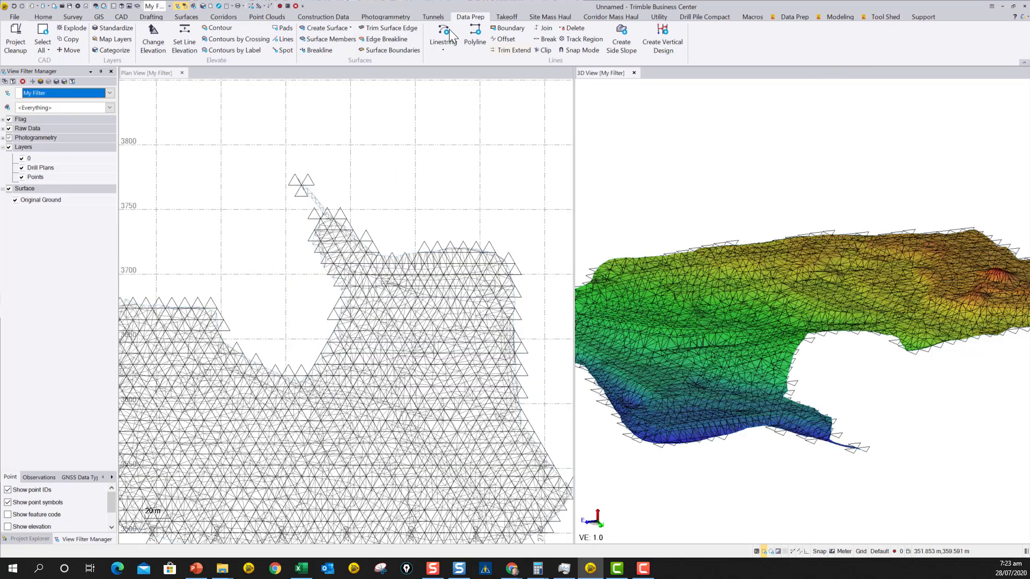
Start Clip Lines and create a surface edge breakline named Edge on layer 0 from the Original Ground surface.
left_click(545, 50)
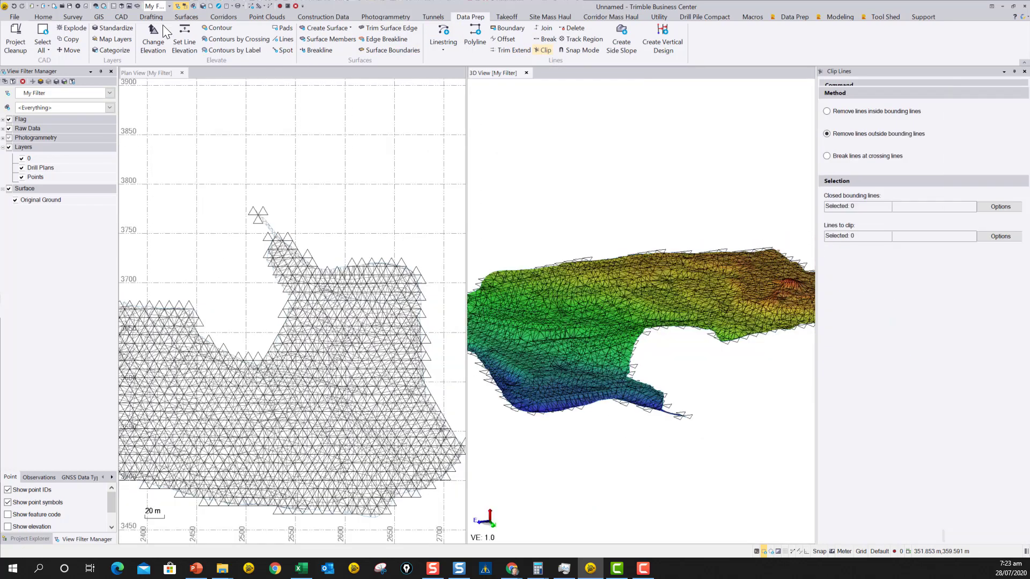
left_click(182, 16)
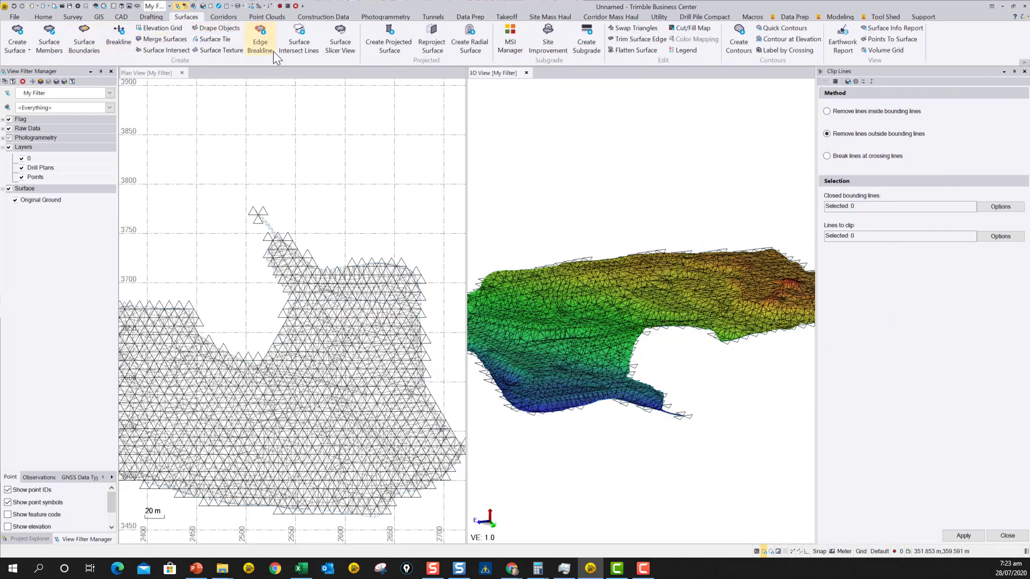
left_click(261, 32)
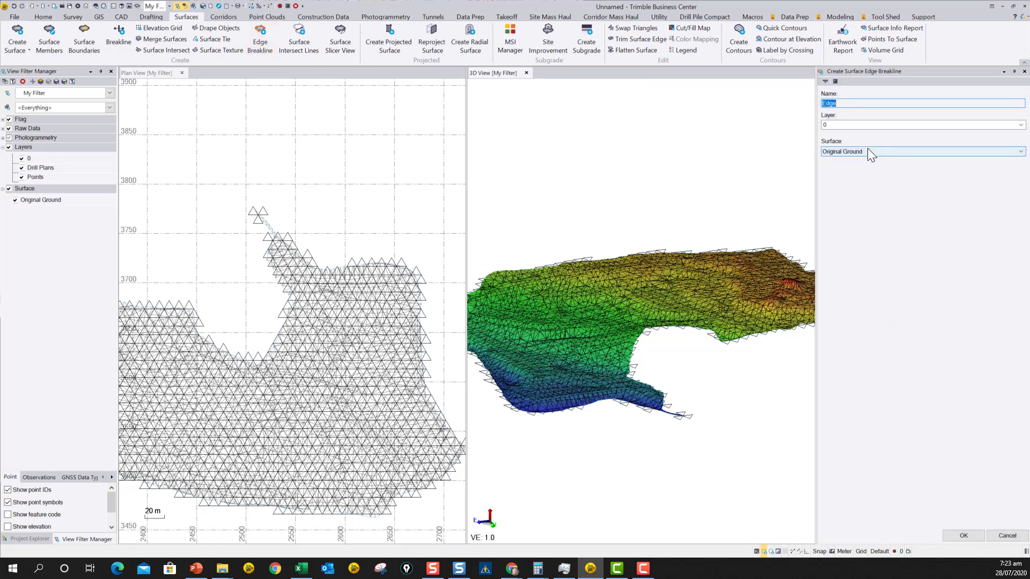
left_click(963, 535)
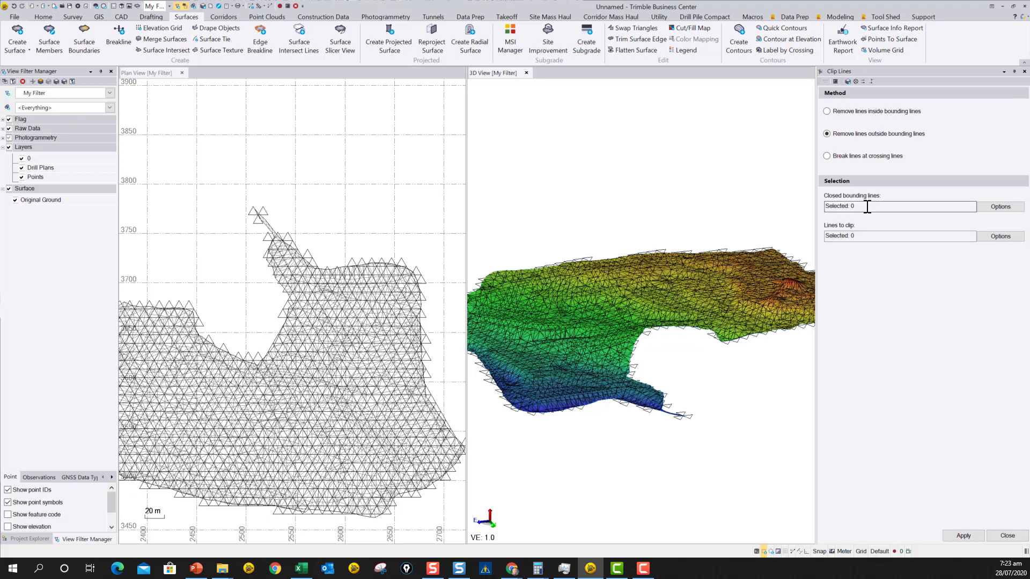
Choose the surface edge breakline as the closed bounding line for the clipping.
left_click(867, 206)
scroll(338, 264, "up", 5)
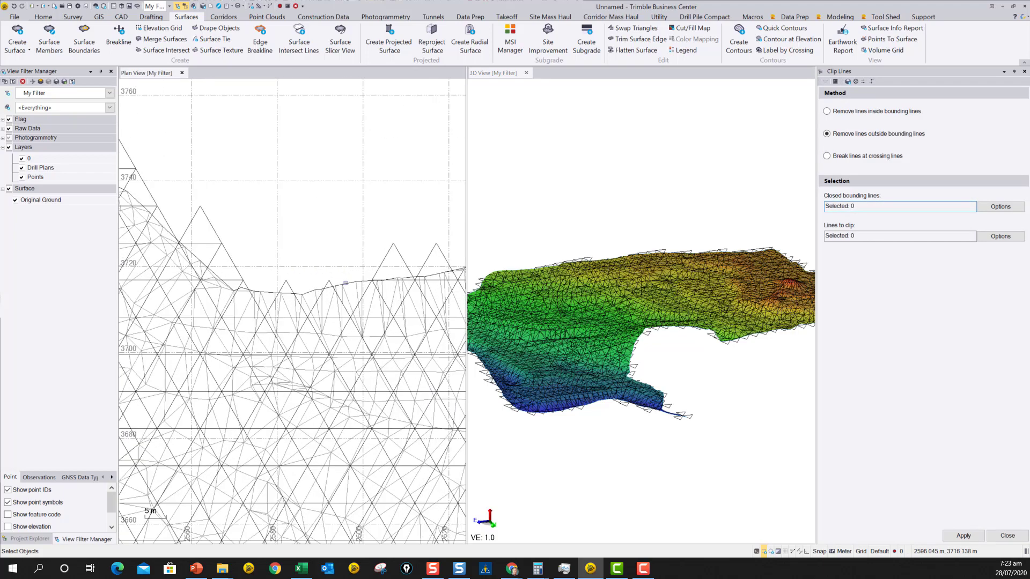
left_click(350, 284)
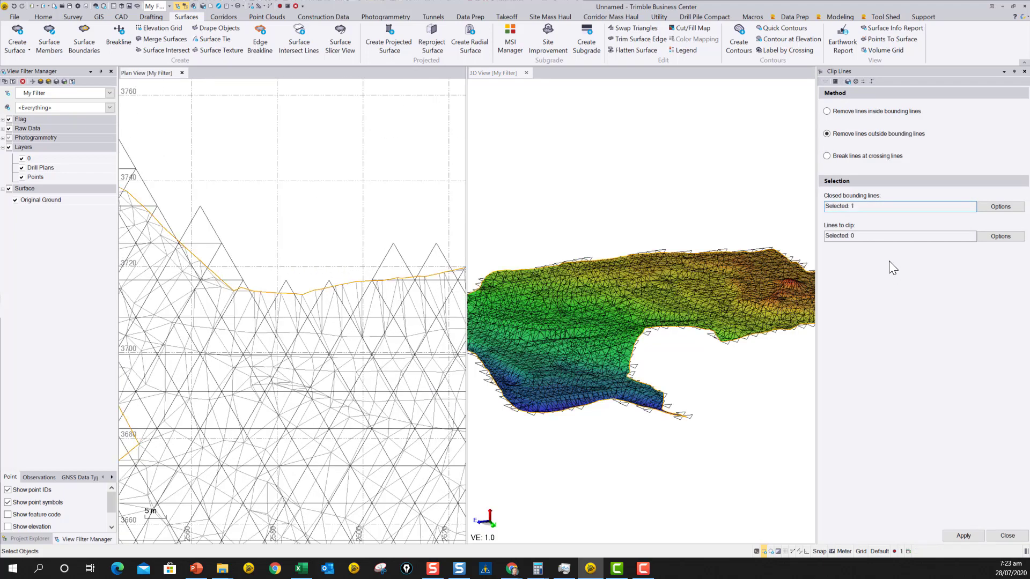
Choose all lines on layer 0 as the lines to clip and apply the removal of lines outside the boundary.
left_click(866, 236)
left_click(1000, 236)
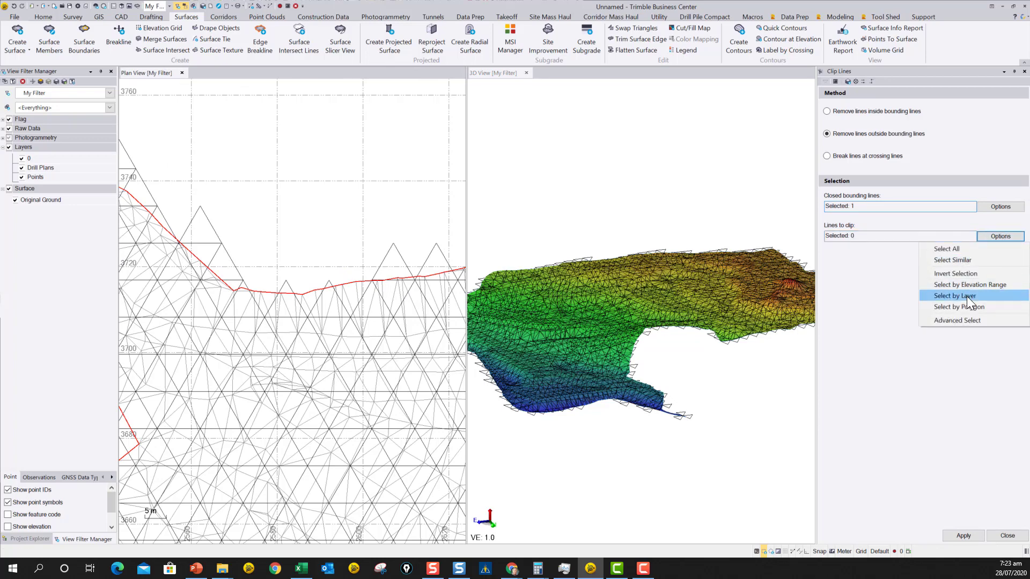
left_click(954, 294)
left_click(822, 91)
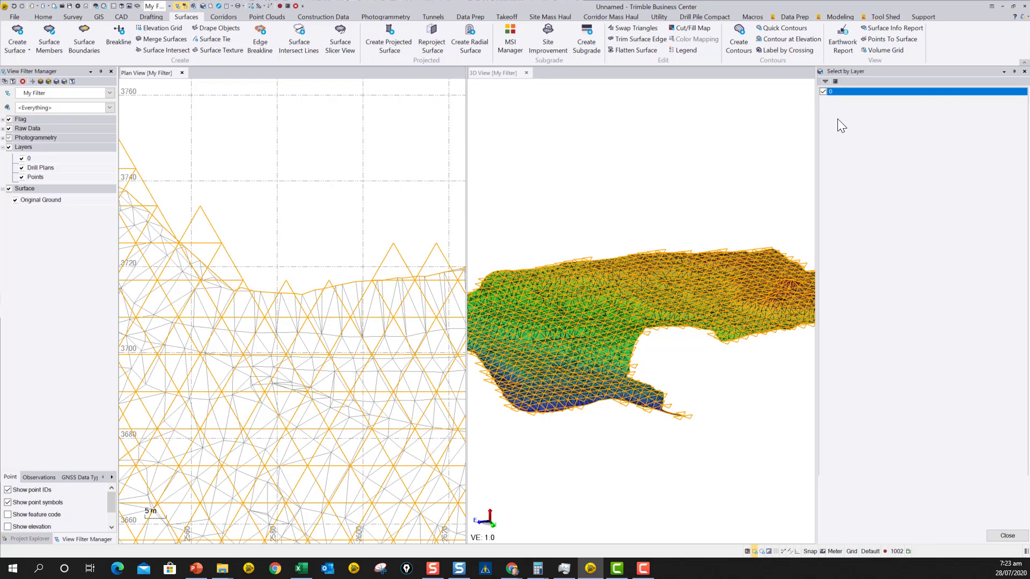
left_click(1008, 536)
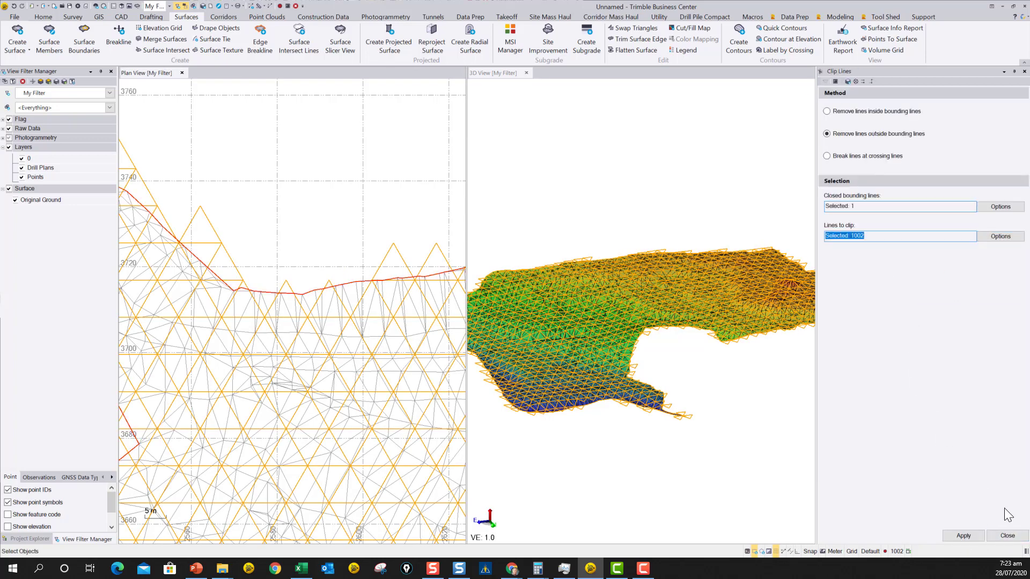
left_click(967, 535)
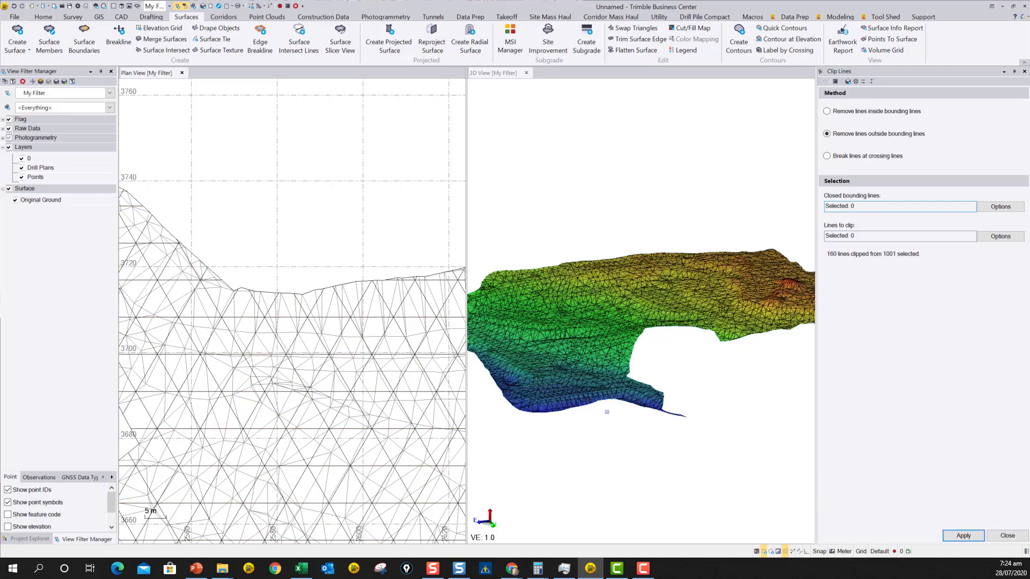
Hide the Original Ground surface and examine the clipped, vertex-draped triangle grid in 3D.
left_click(14, 200)
scroll(643, 344, "down", 2)
middle_click_drag(643, 344, 702, 379)
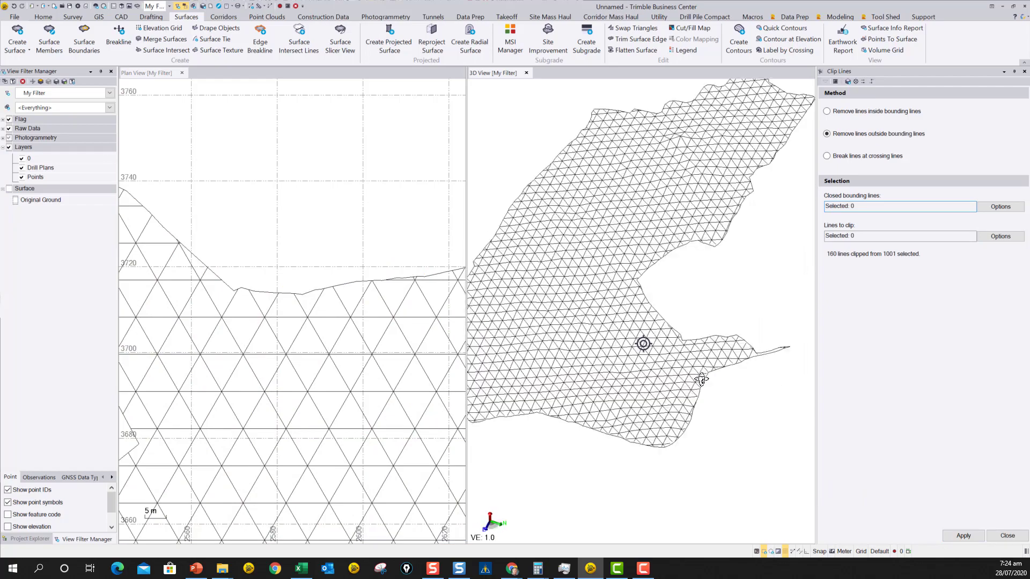
Inspect the draped triangle grid's shape from several 3D angles and close the Clip Lines command.
scroll(633, 331, "up", 3)
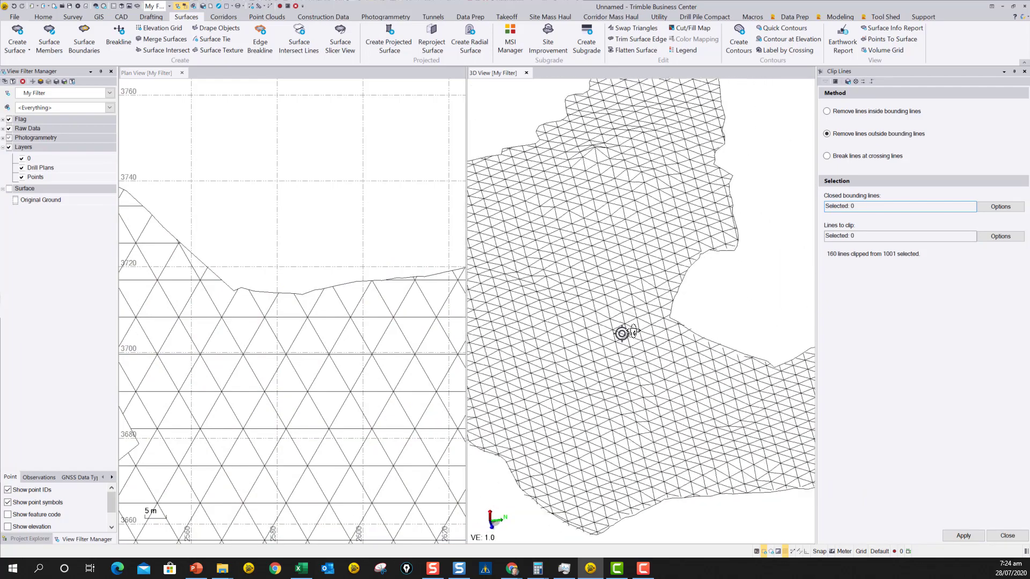
middle_click_drag(633, 331, 612, 288)
scroll(611, 288, "down", 4)
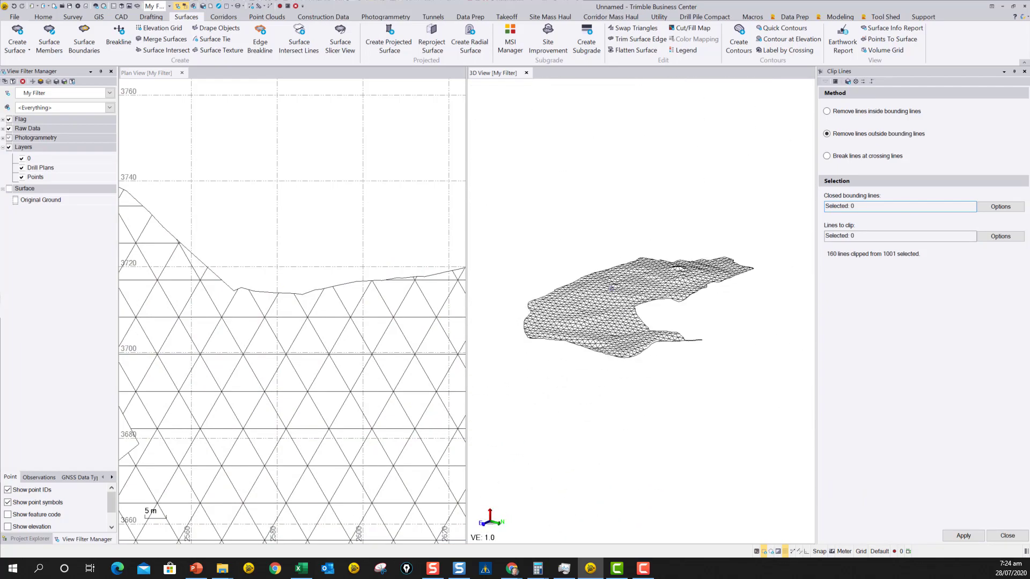
middle_click_drag(674, 333, 638, 349)
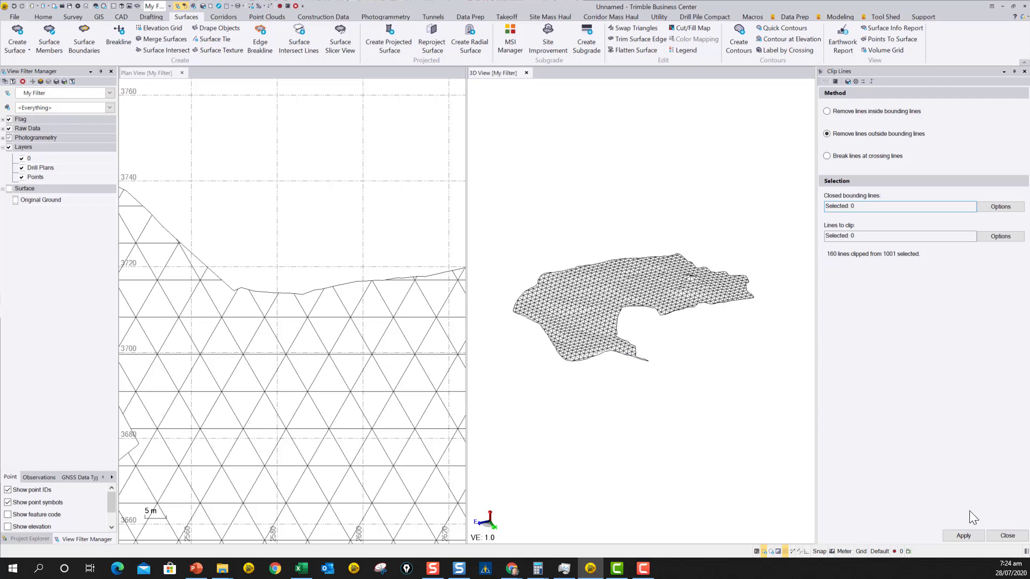
left_click(1005, 537)
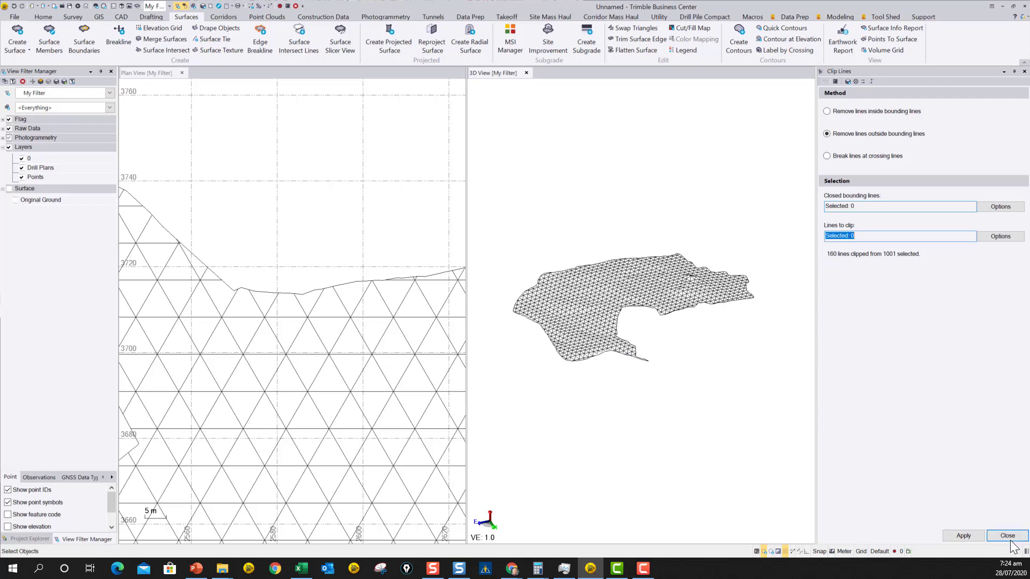
left_click(1010, 540)
Examine the full extent of the clipped triangle grid and its outer boundary in the plan view.
scroll(437, 368, "down", 5)
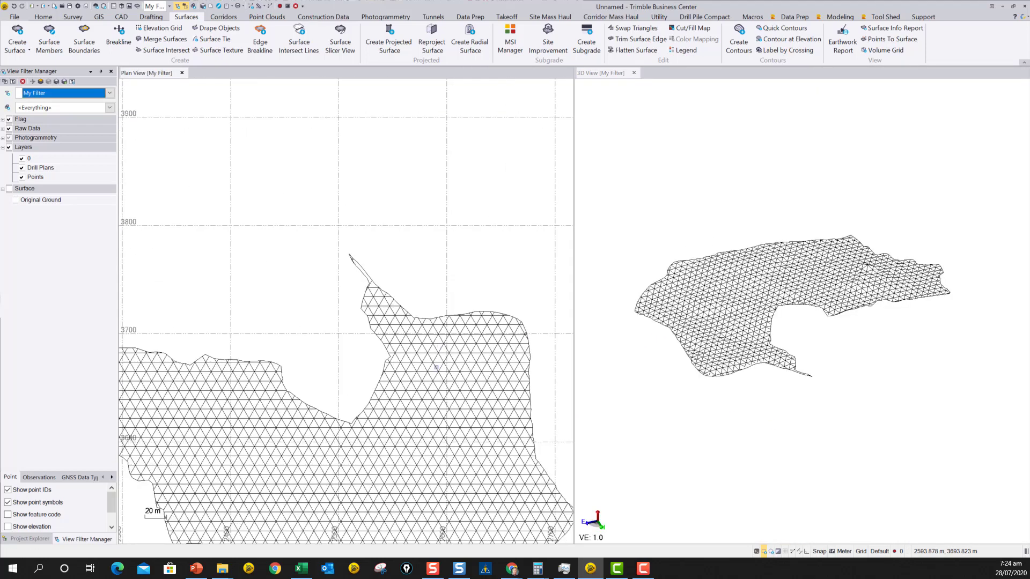
middle_click_drag(436, 369, 410, 290)
scroll(394, 263, "down", 5)
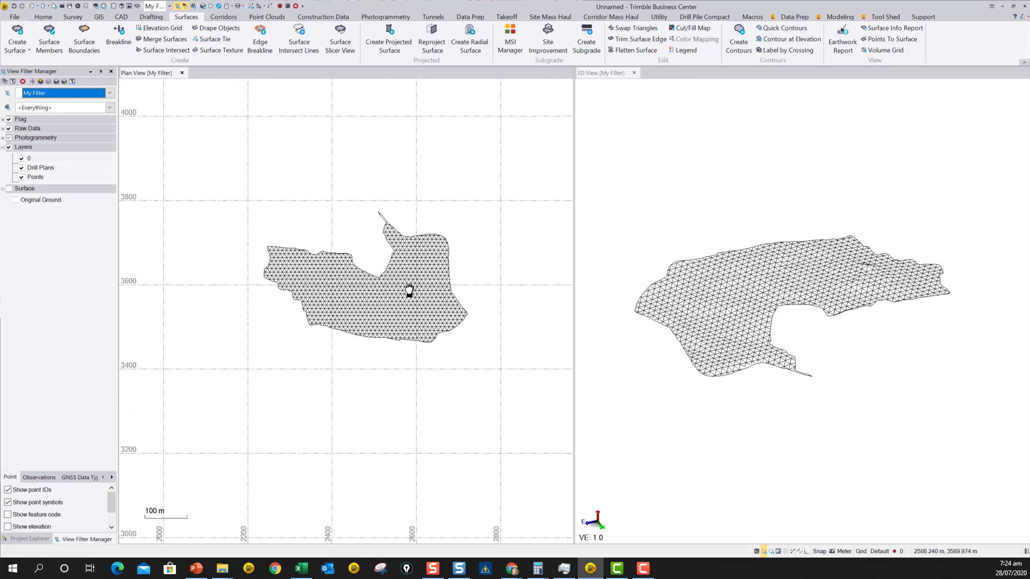
scroll(376, 319, "up", 1)
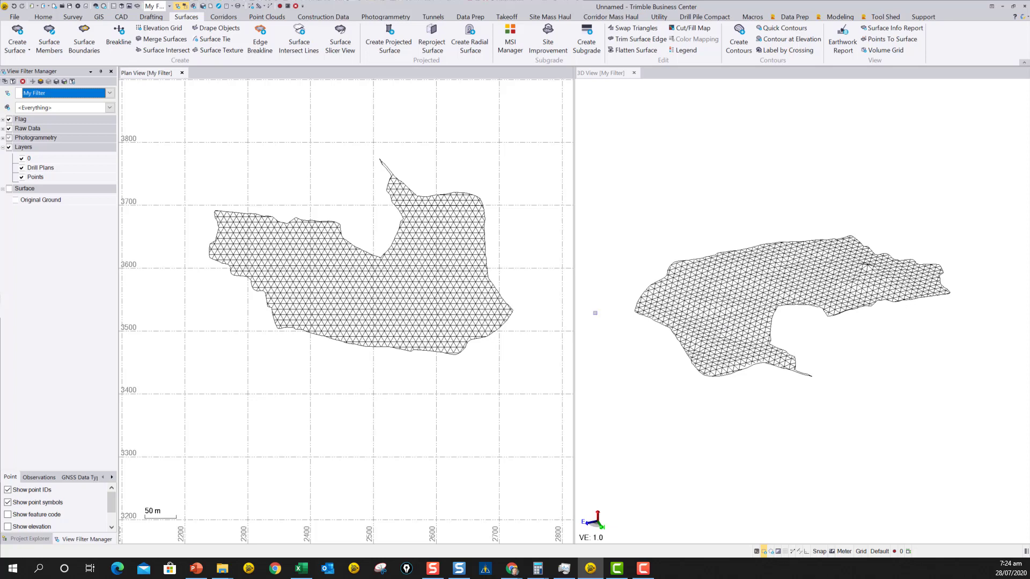
scroll(361, 304, "up", 2)
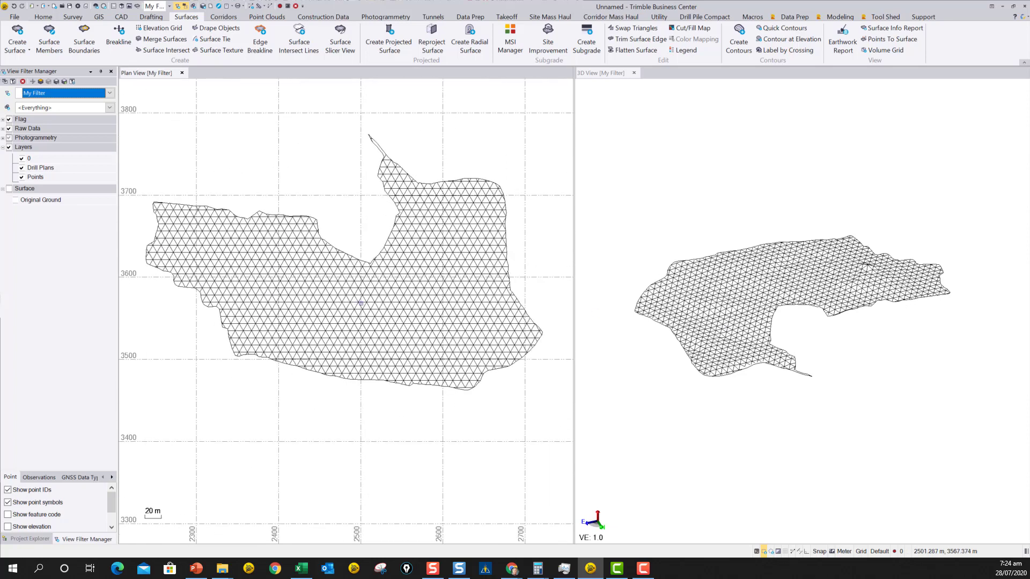